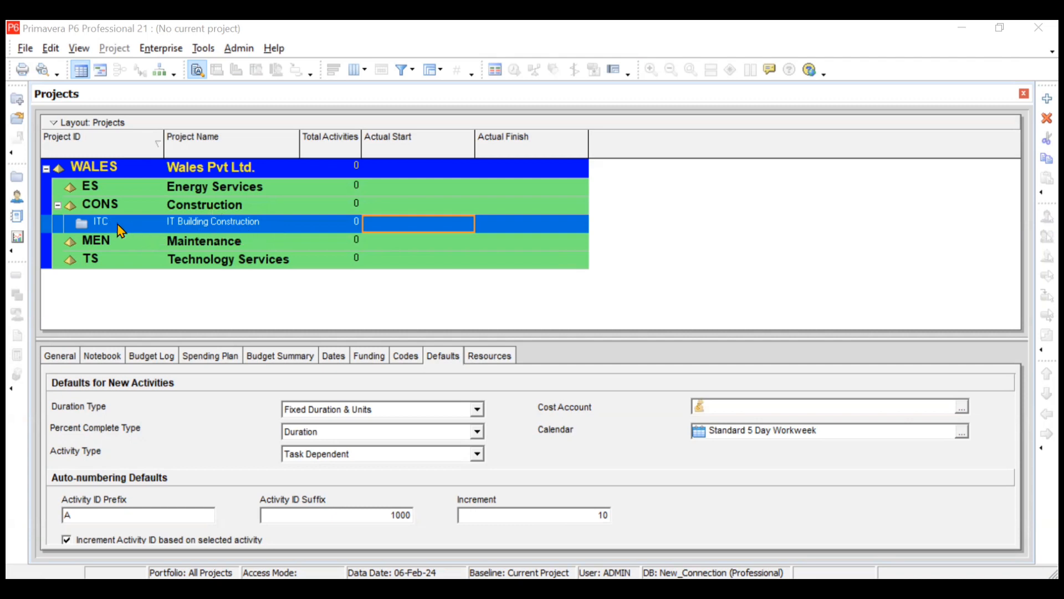
Step: Review the project's activity list with durations and dependencies on the PowerPoint slide, and return to Primavera P6
click(157, 227)
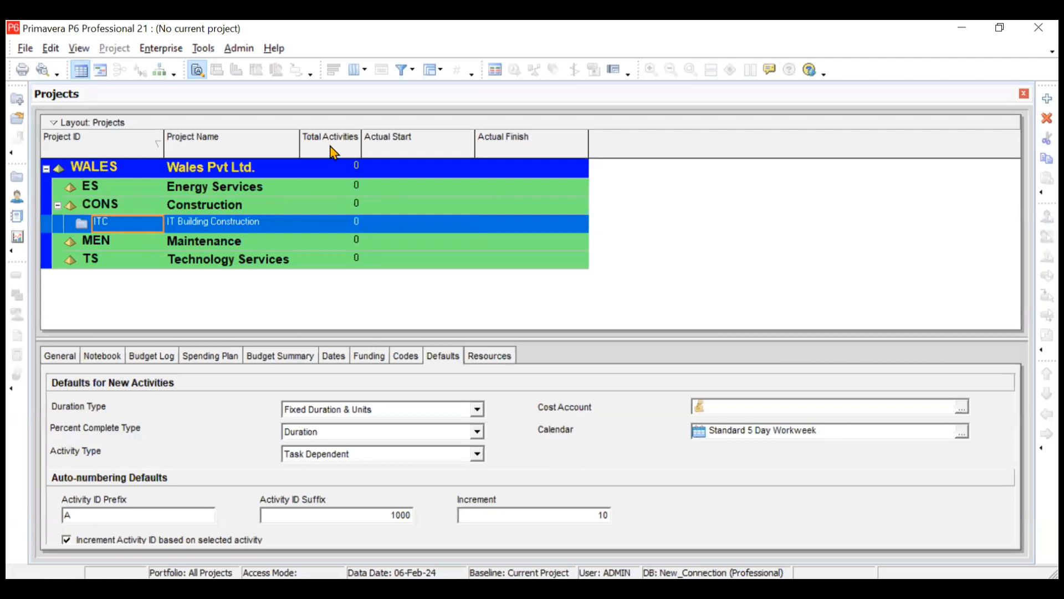
click(322, 217)
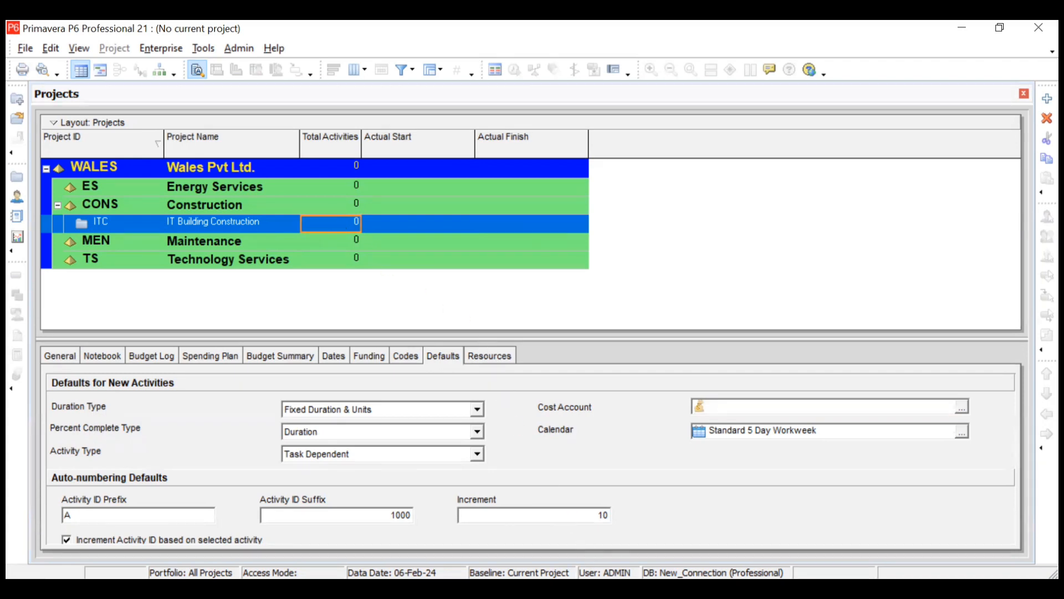
key(alt+Tab)
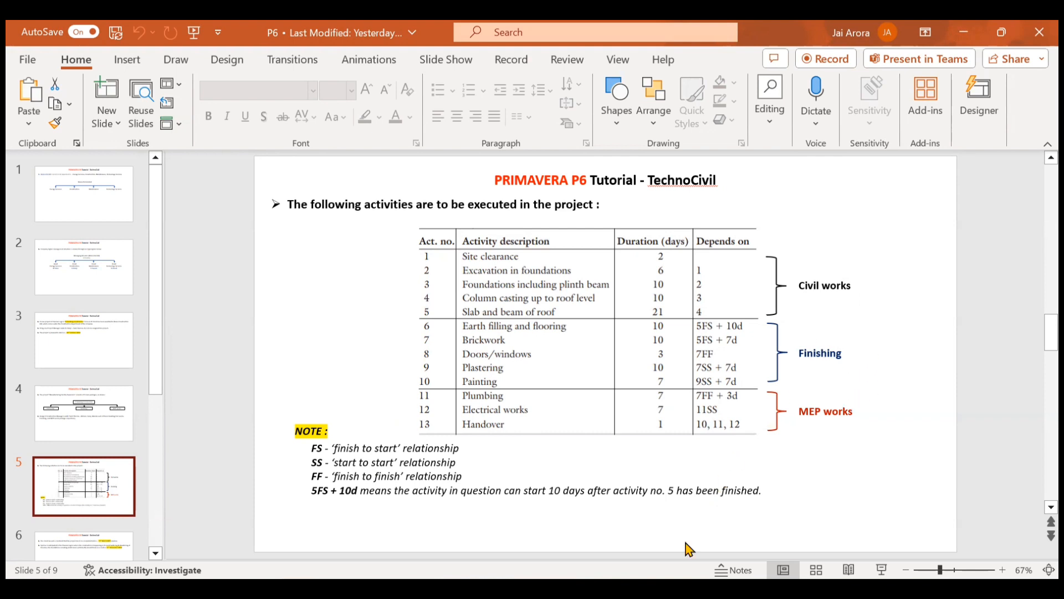
key(alt+Tab)
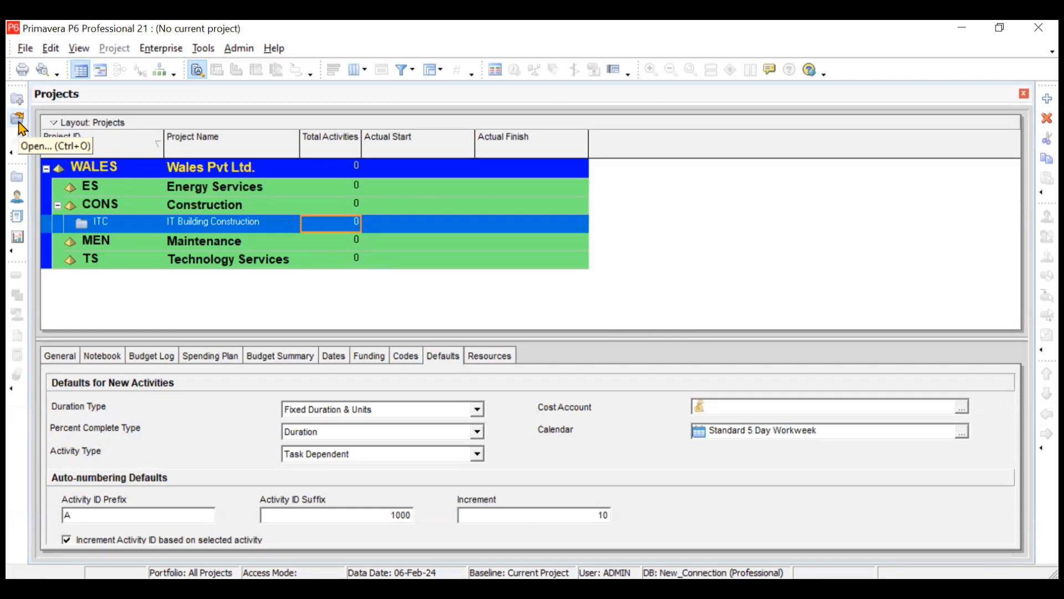
Step: Open the IT Building Construction project and display its activities as a table without the Gantt chart
right_click(277, 219)
click(327, 182)
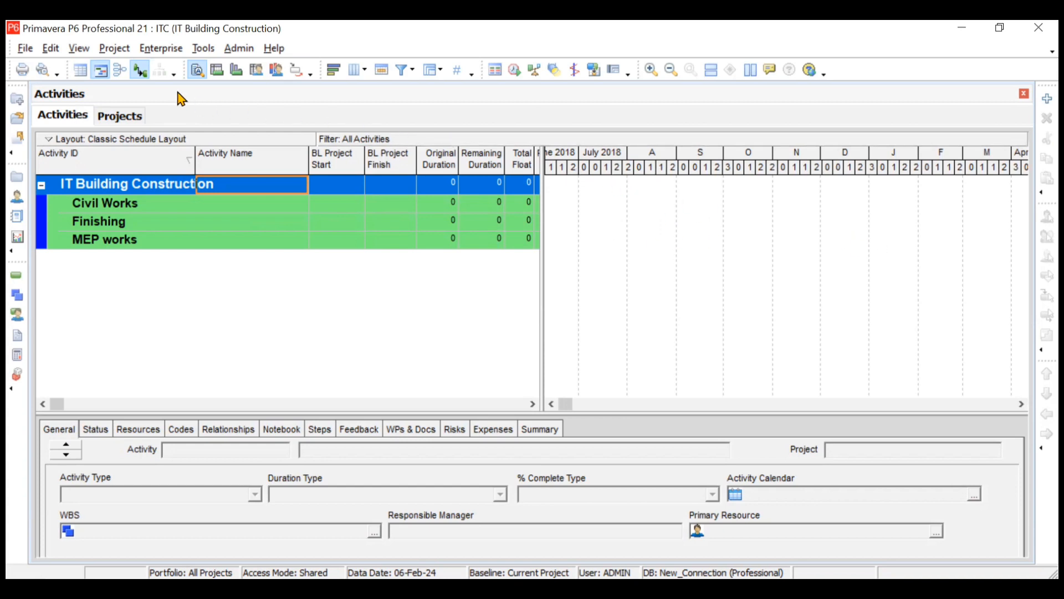
click(83, 74)
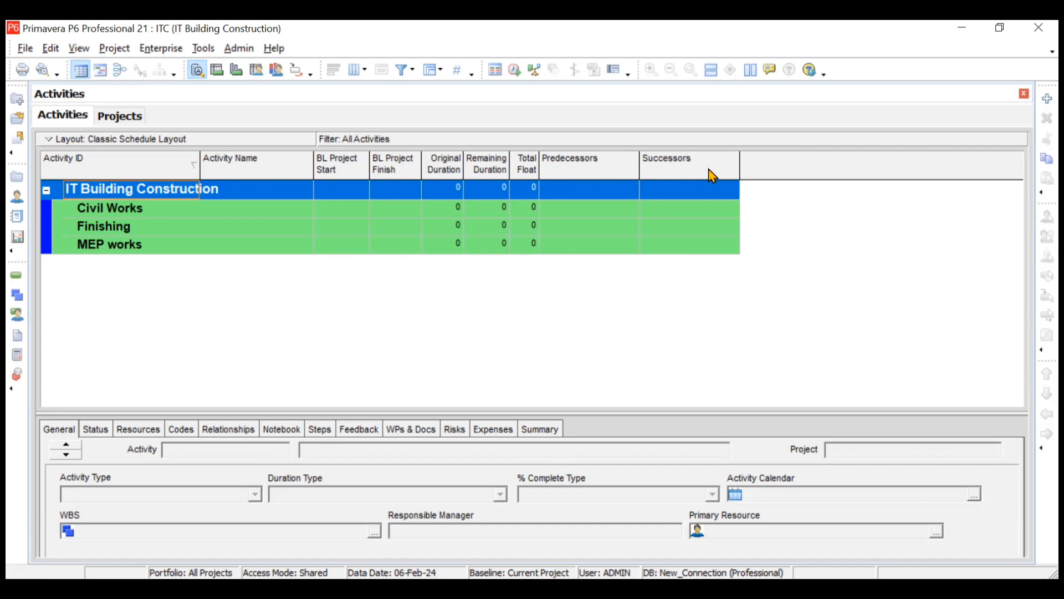
Step: Open the activity table's column settings and add Finish from the Dates fields to the selected columns
right_click(763, 166)
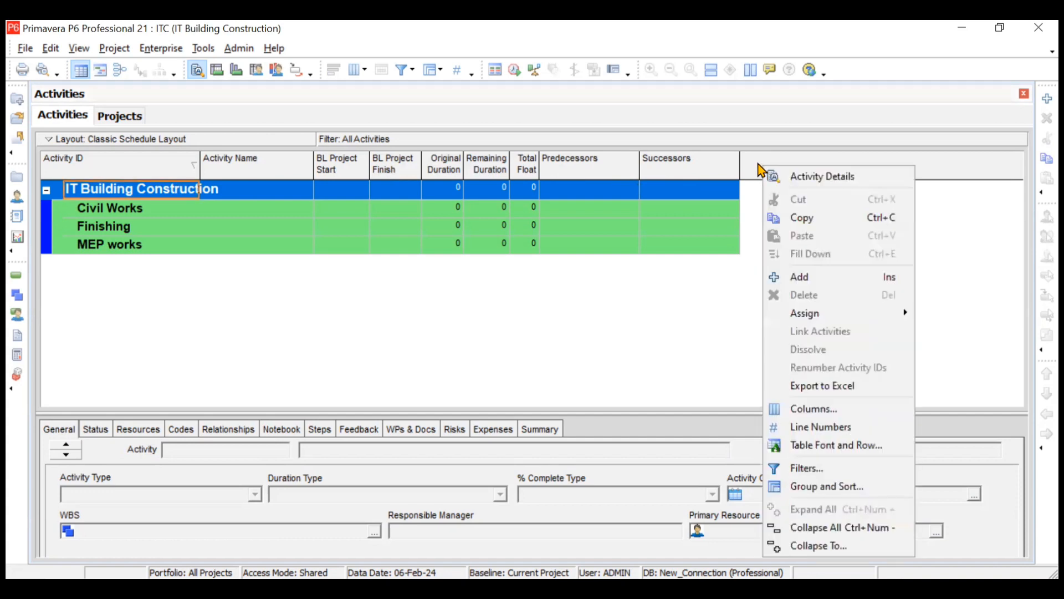
click(813, 411)
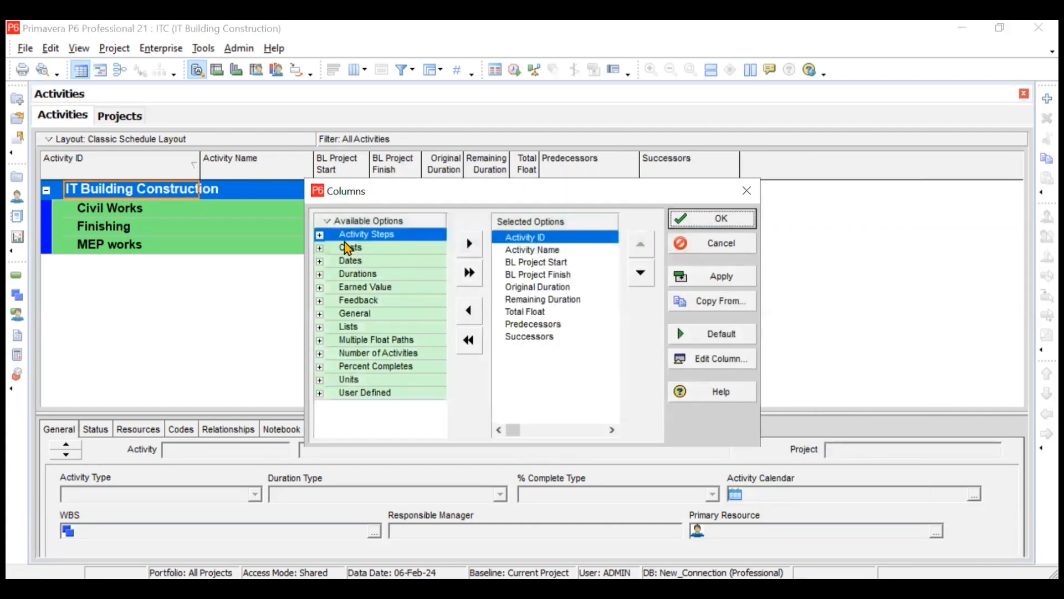
click(321, 235)
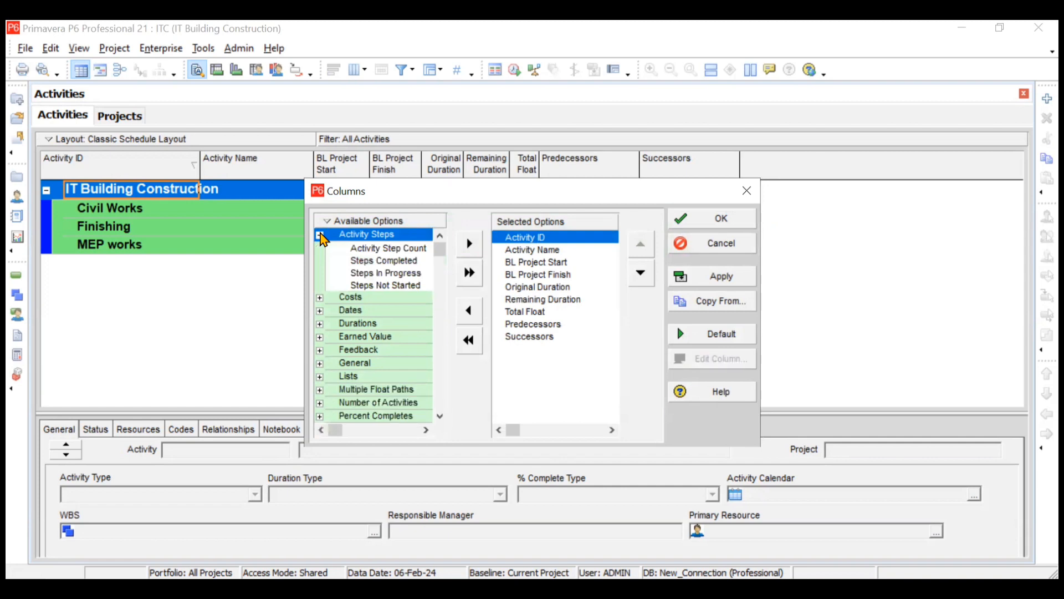
click(320, 324)
scroll(388, 294, down, 1)
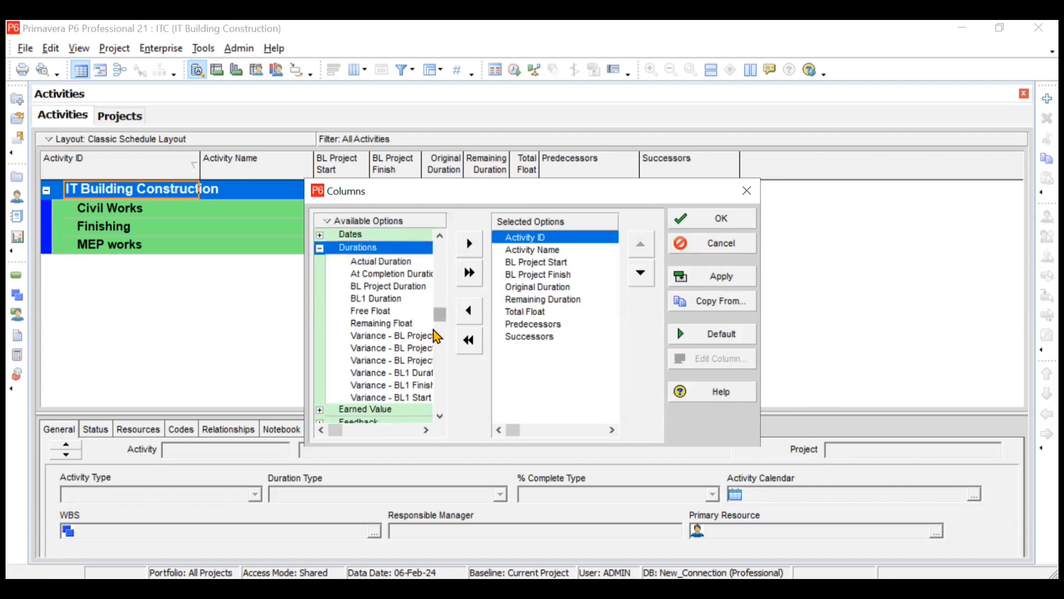
drag(443, 307, 444, 248)
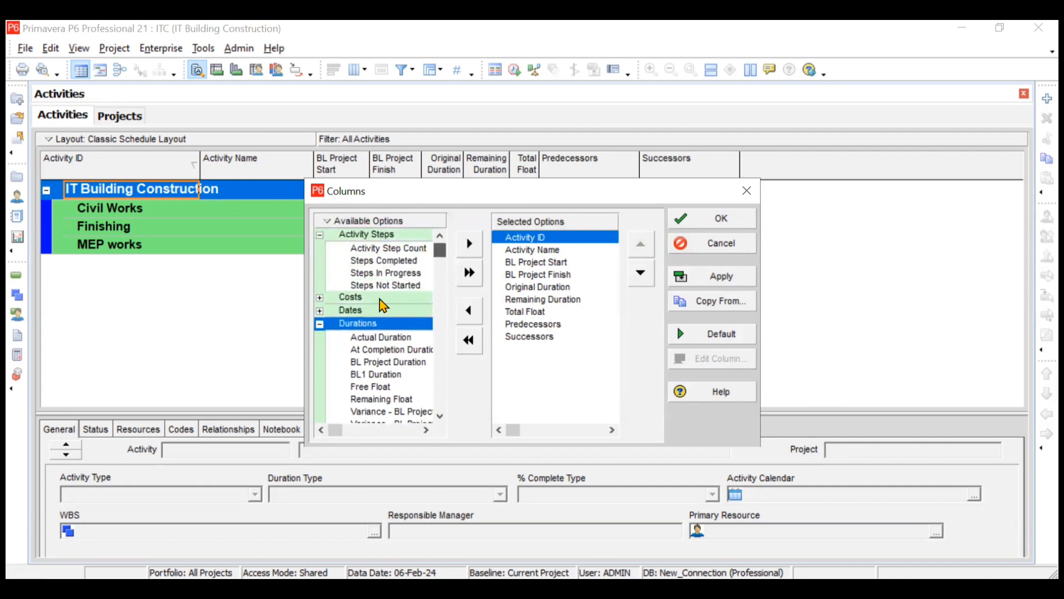
click(321, 311)
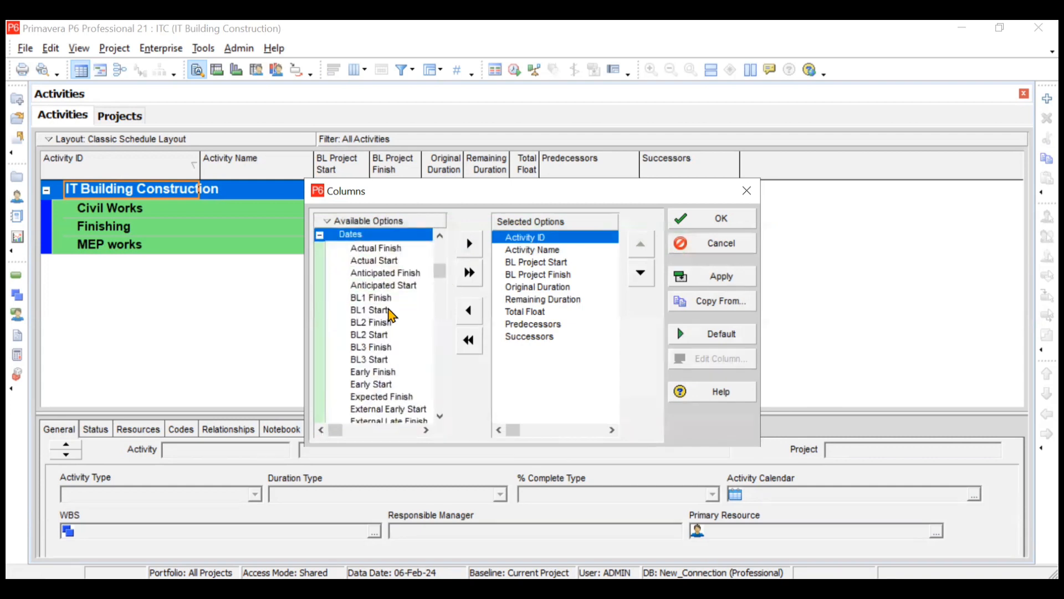
drag(439, 271, 437, 305)
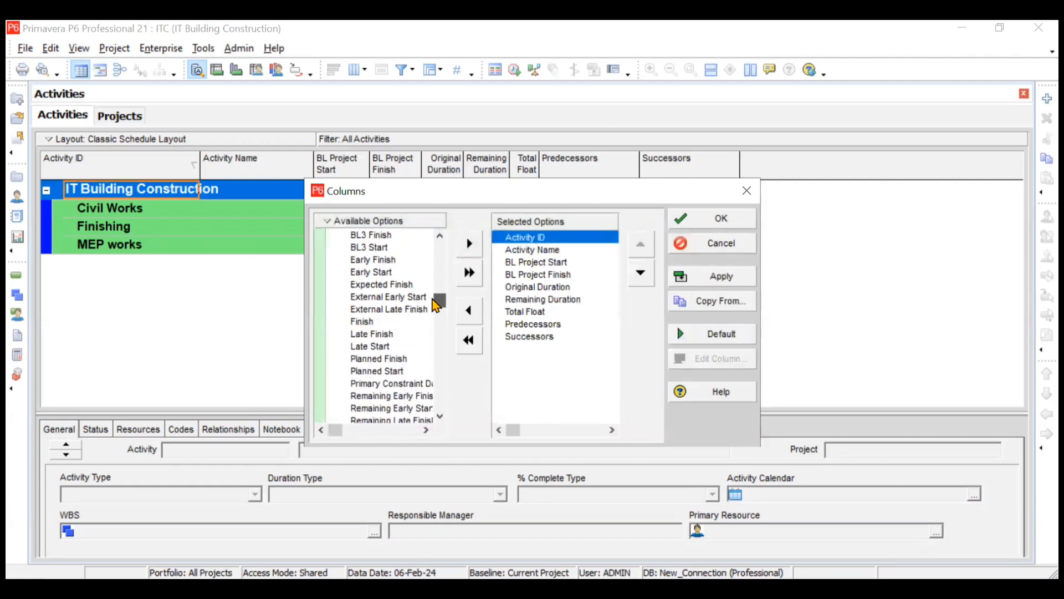
click(371, 321)
click(469, 243)
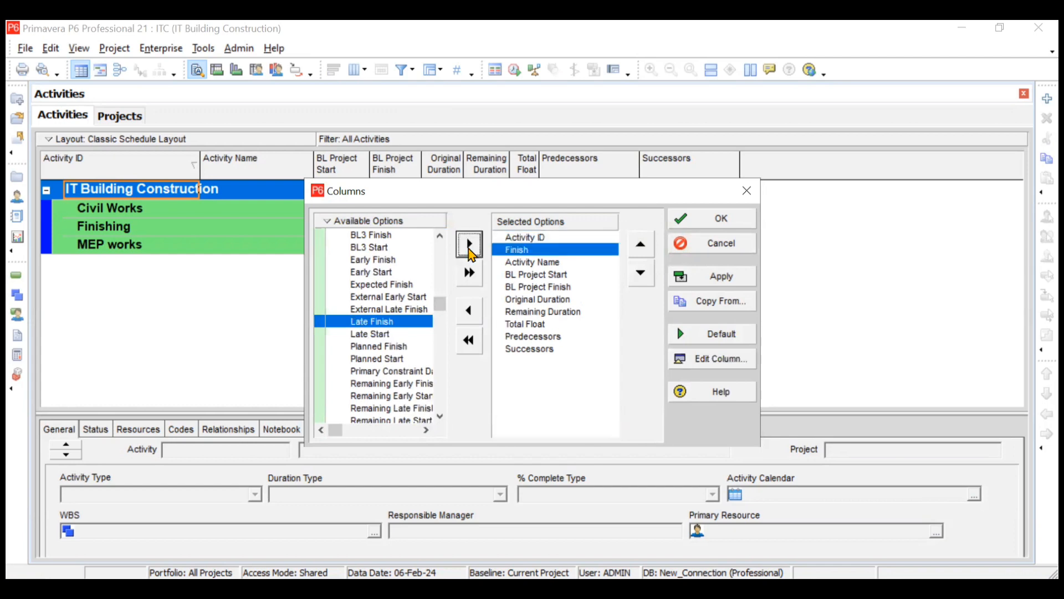
Step: Add Start from the Dates fields to the selected columns of the activity table
click(440, 235)
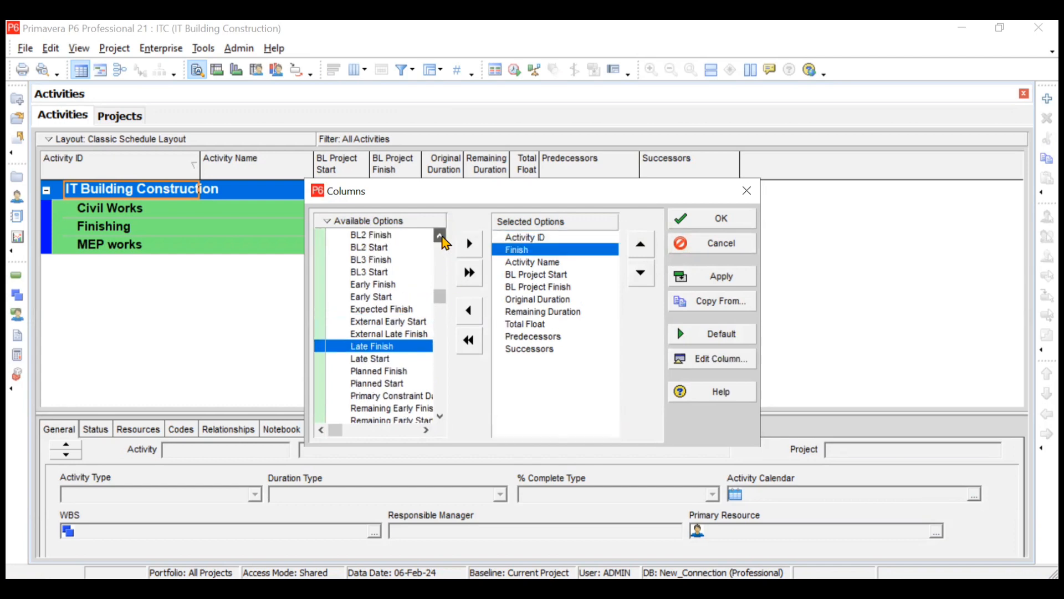
click(440, 234)
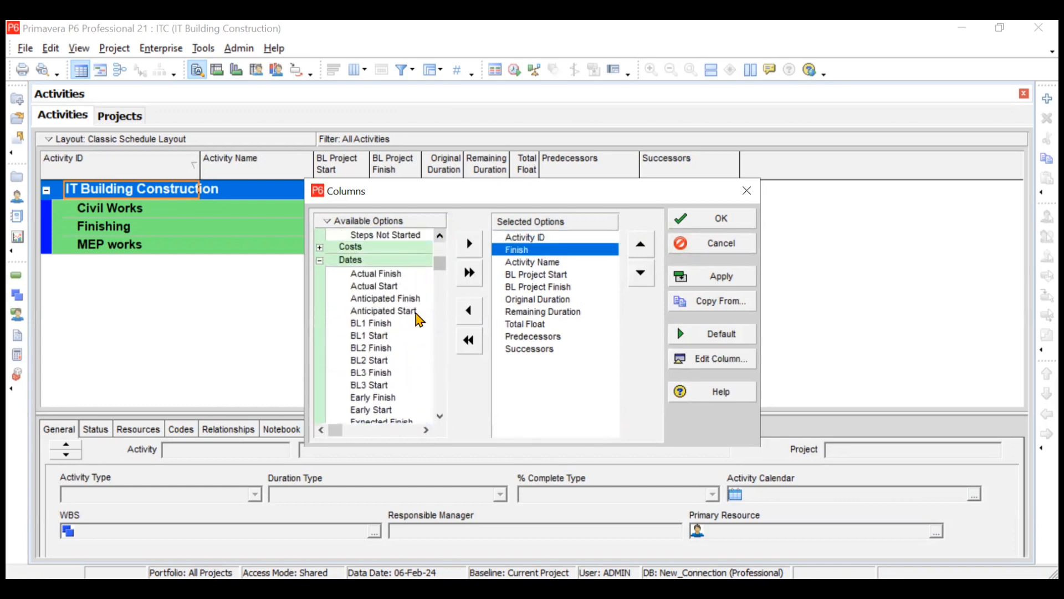
click(440, 420)
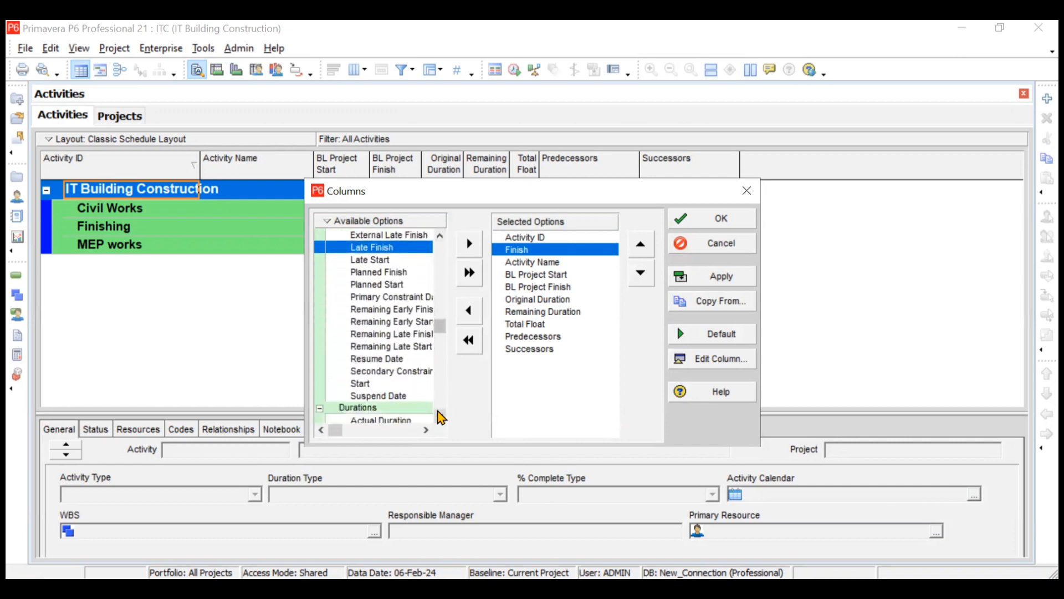
click(387, 384)
click(469, 244)
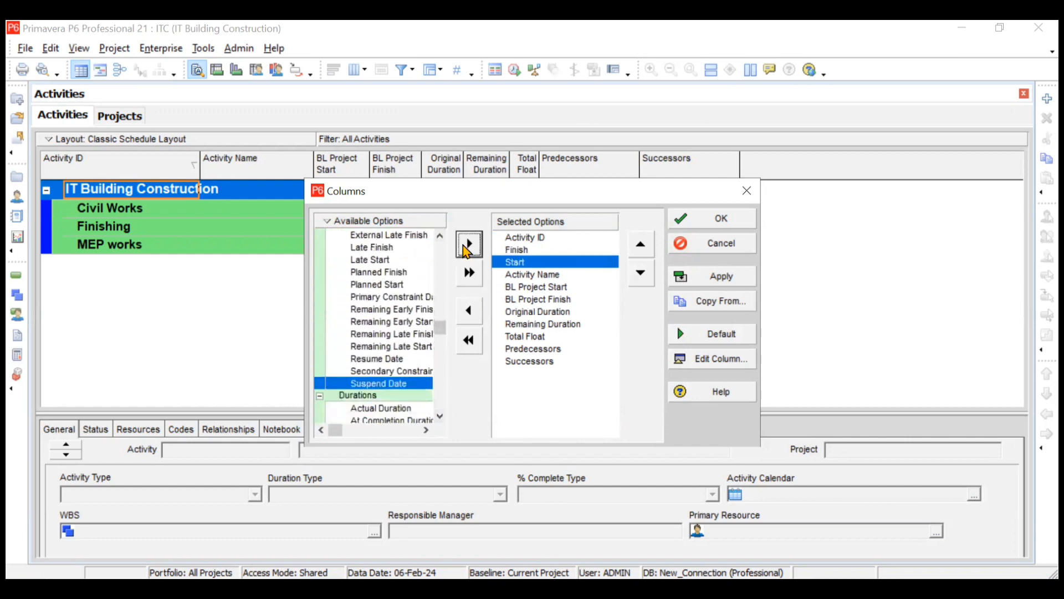
Step: Reorder the selected columns so Activity Name follows Activity ID and Start precedes Finish
click(640, 244)
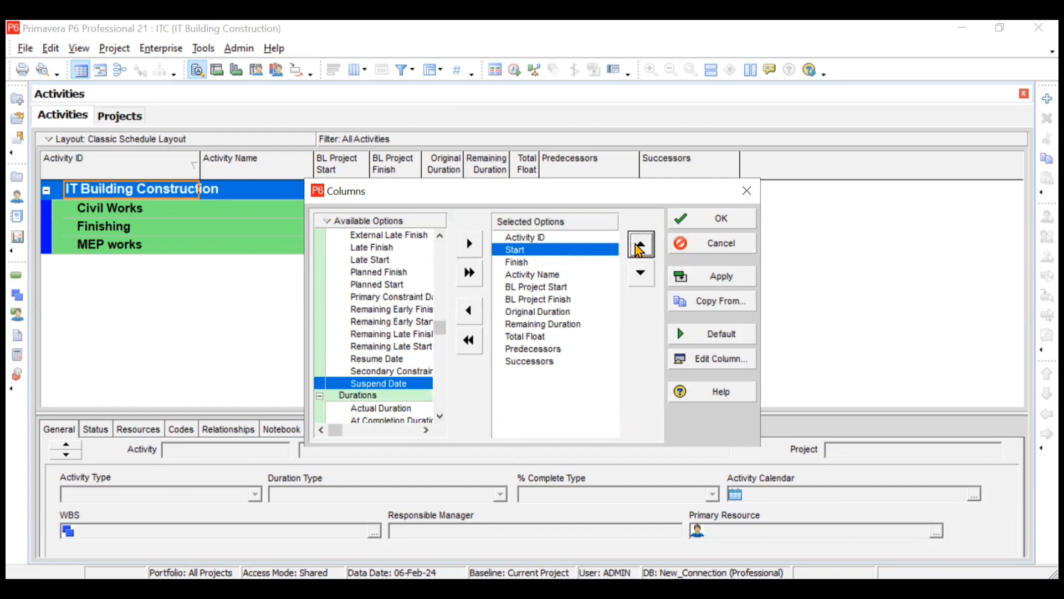
click(549, 276)
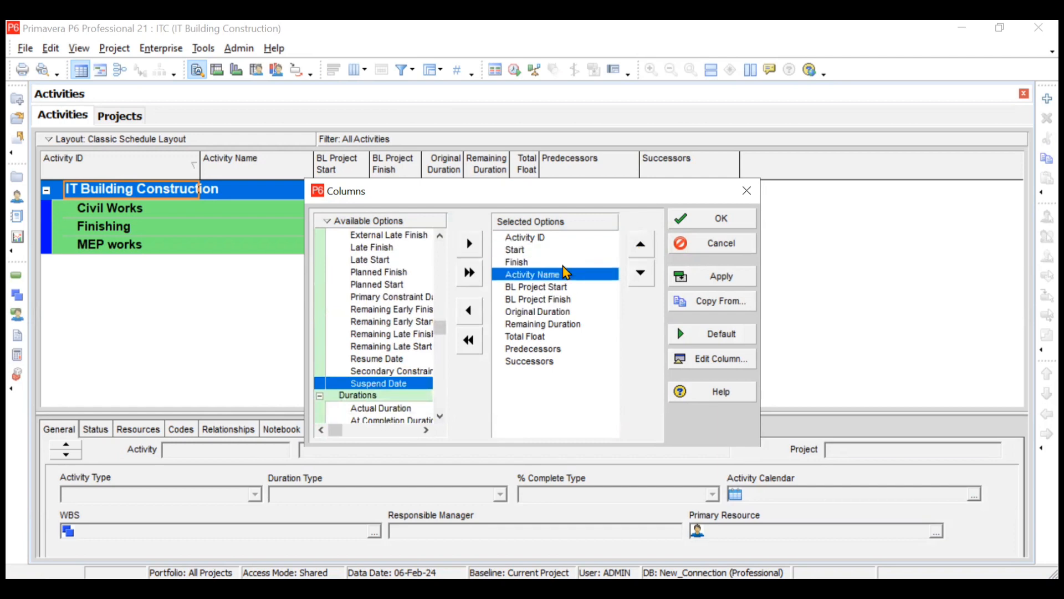
click(640, 245)
click(640, 245)
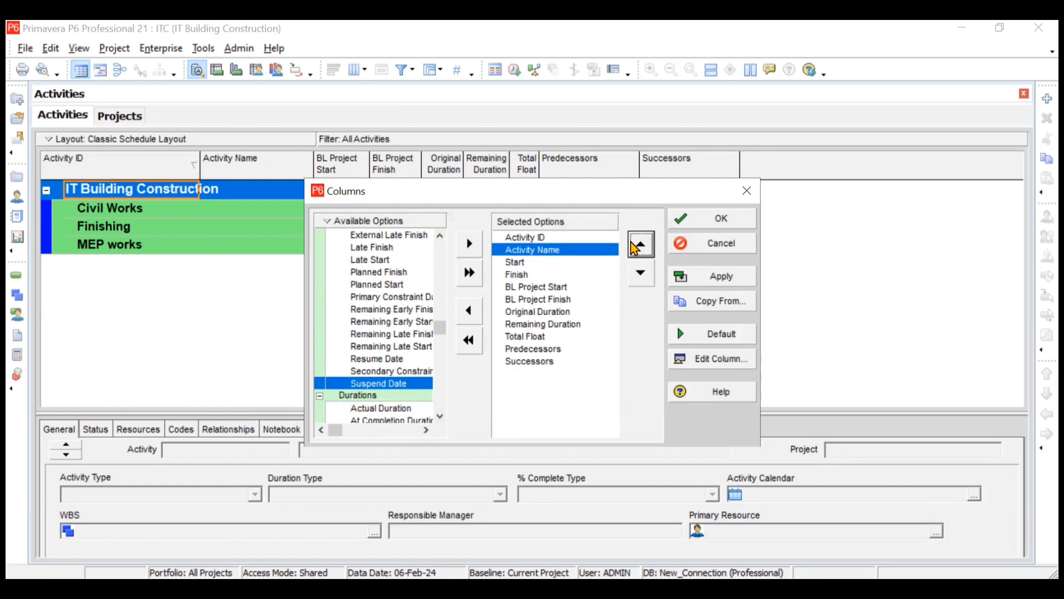
Step: Remove BL Project Start and BL Project Finish from the selected columns
click(550, 289)
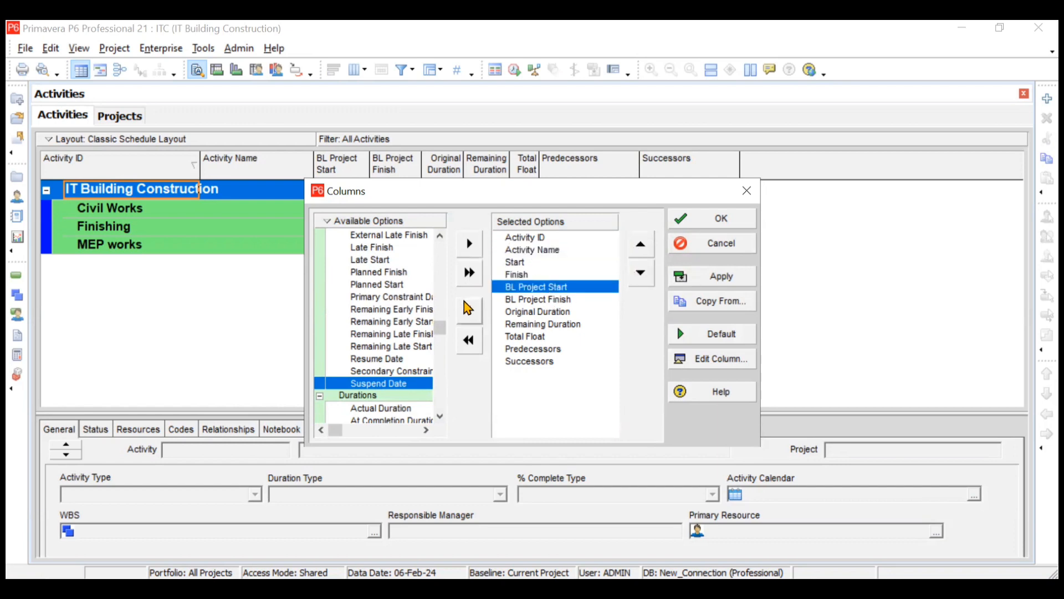
click(469, 311)
click(469, 310)
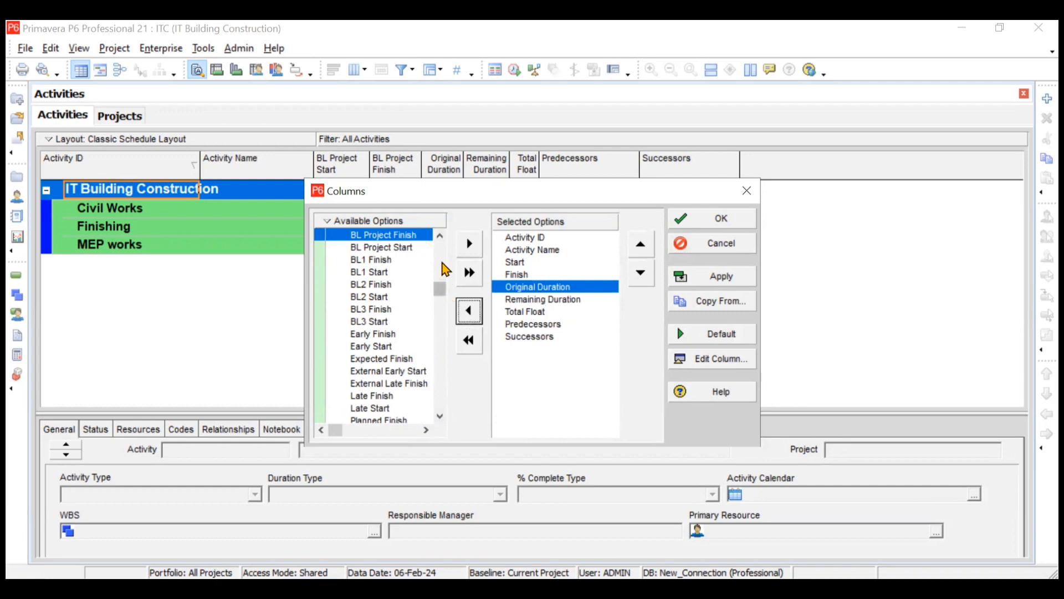
Step: Look through the available Dates and Durations fields for any other columns the activity table needs
click(441, 236)
click(441, 236)
click(441, 235)
click(441, 235)
click(441, 236)
click(440, 235)
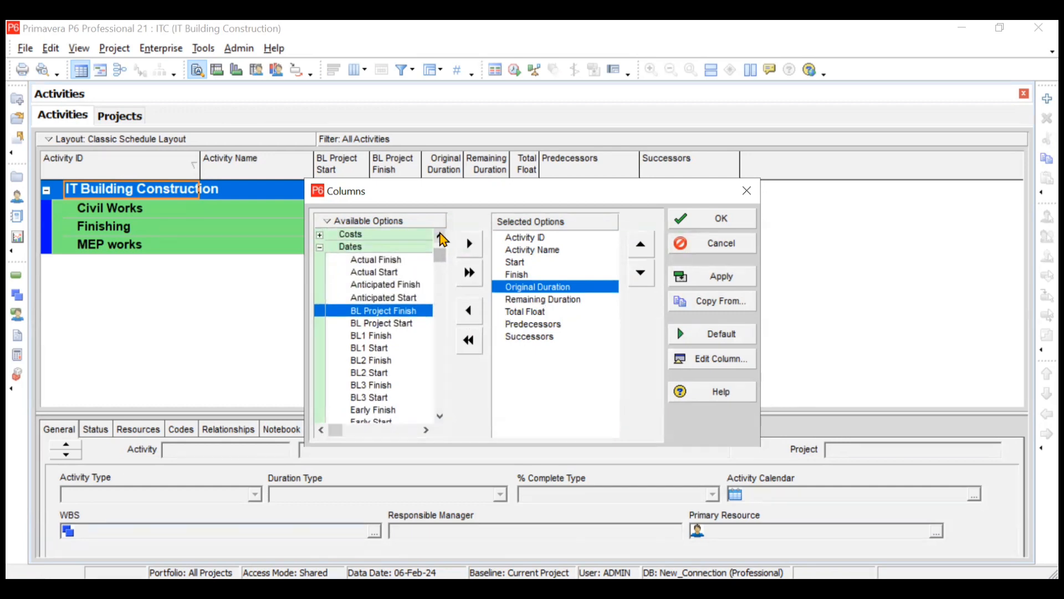
click(441, 235)
click(441, 416)
click(440, 416)
click(440, 416)
click(440, 415)
click(441, 416)
click(440, 415)
click(440, 416)
click(441, 416)
double_click(440, 416)
click(440, 415)
double_click(440, 416)
click(440, 416)
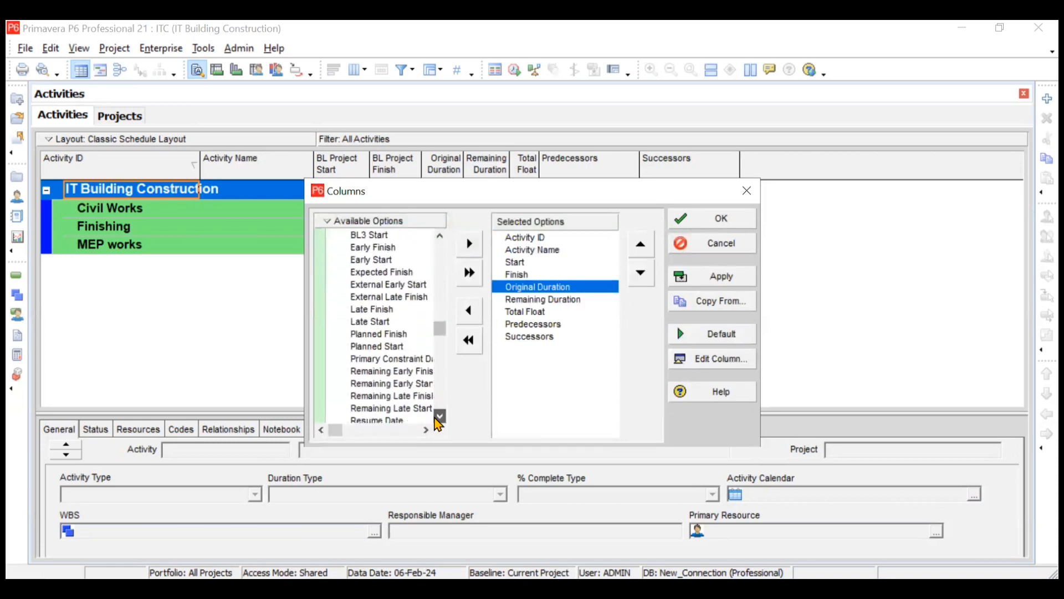
click(440, 415)
double_click(441, 416)
click(440, 416)
click(435, 416)
click(434, 416)
click(435, 415)
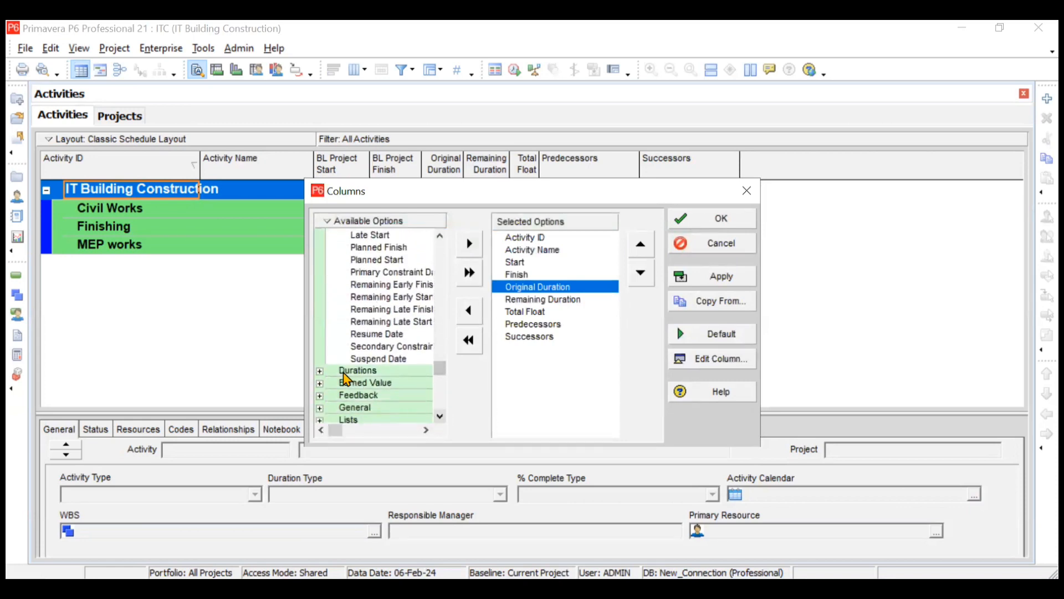
click(320, 371)
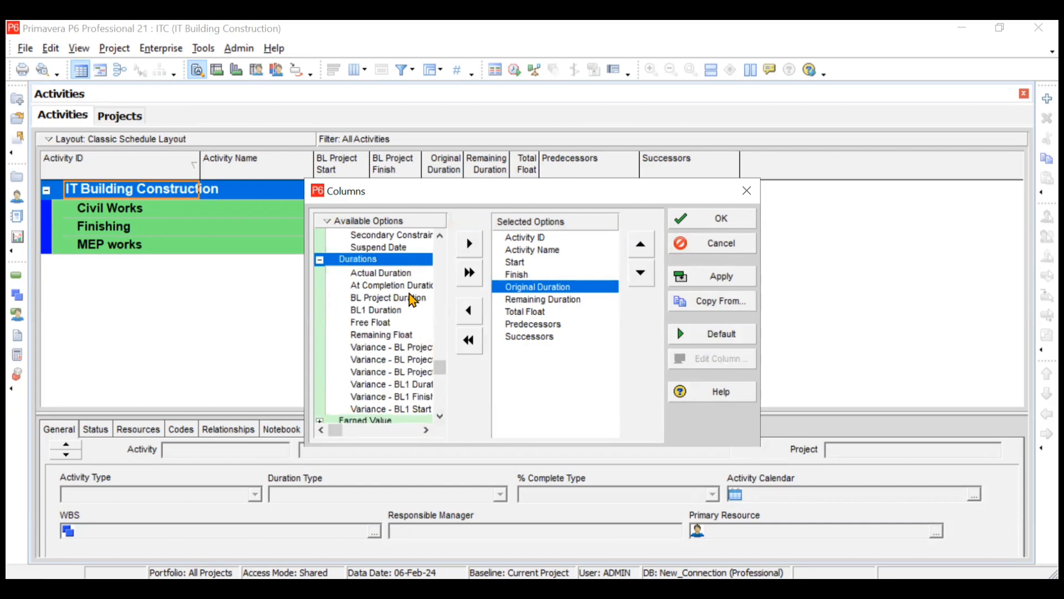
click(441, 415)
click(441, 414)
click(441, 415)
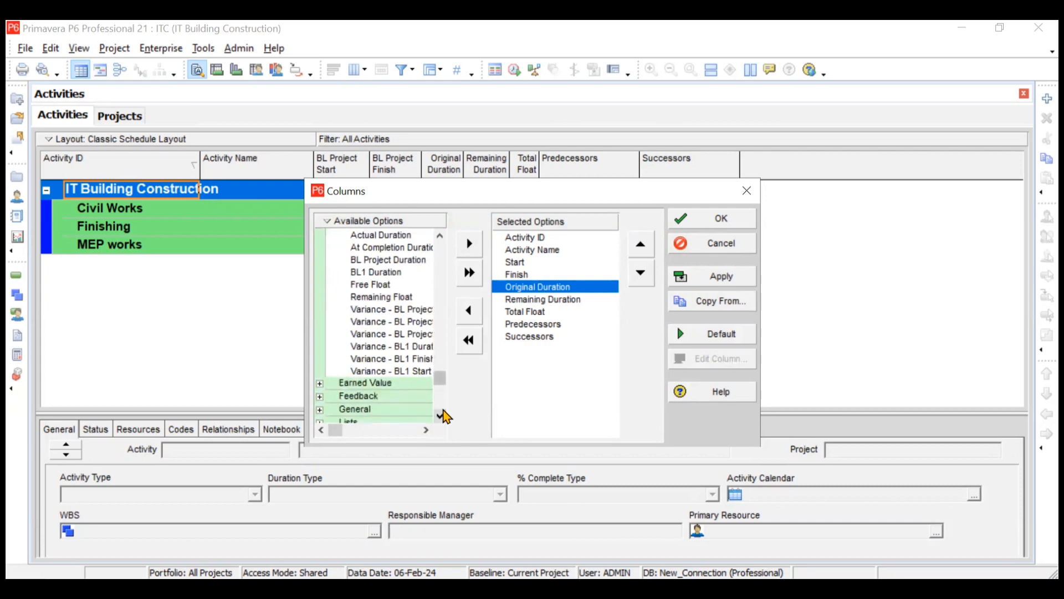
click(441, 237)
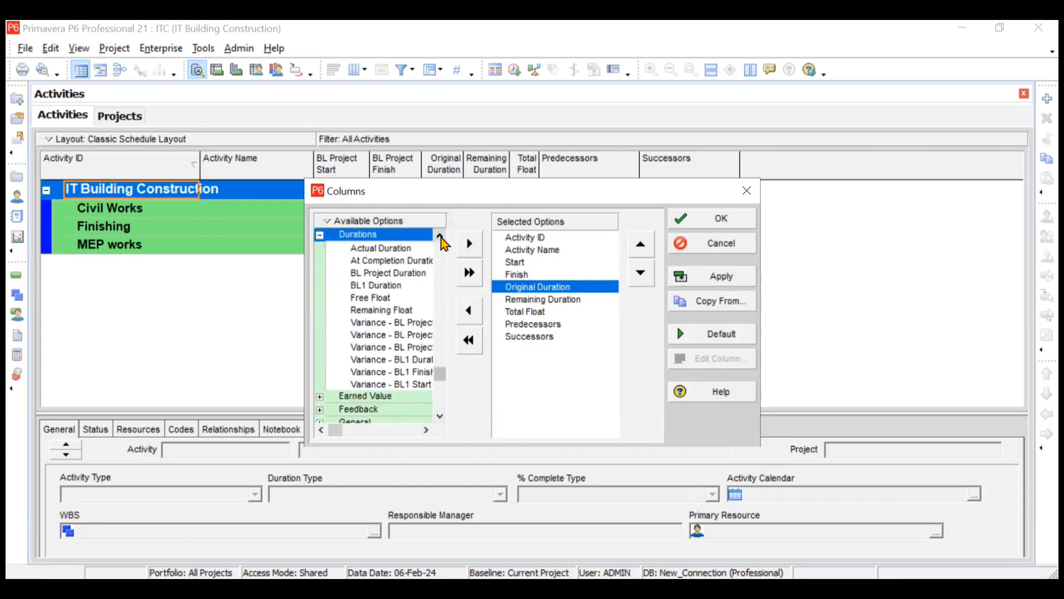
Step: Check the selected columns from Remaining Duration to Successors and apply the column selection to the activity table
click(548, 302)
click(548, 312)
click(553, 326)
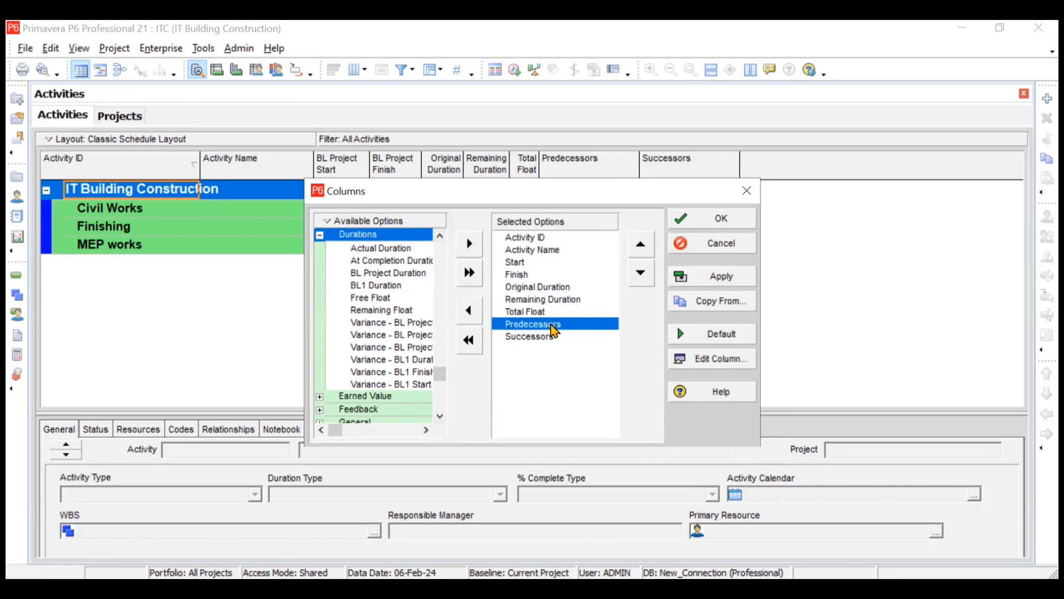
click(553, 337)
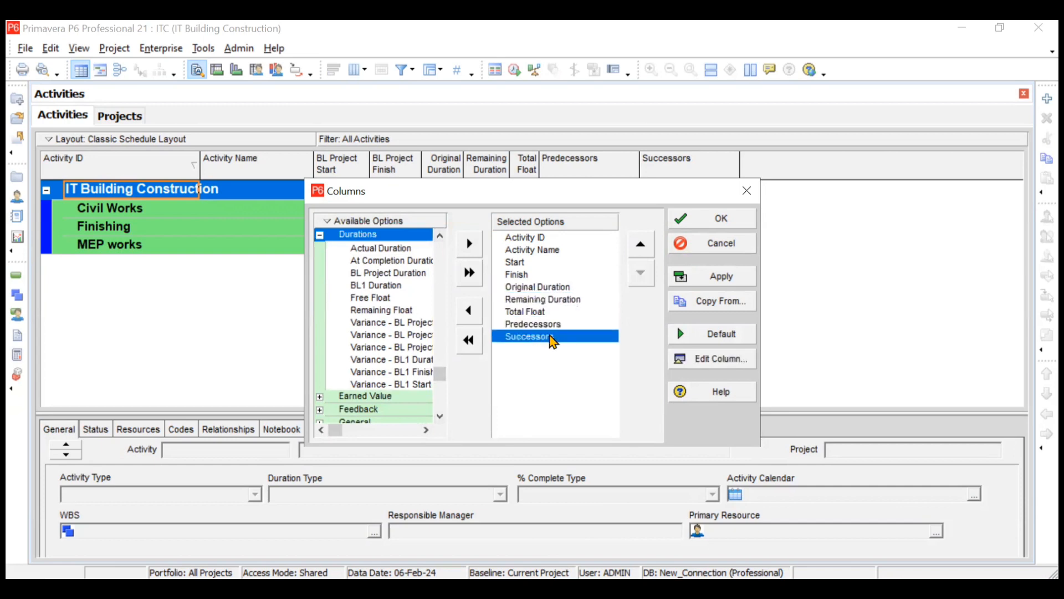
click(717, 220)
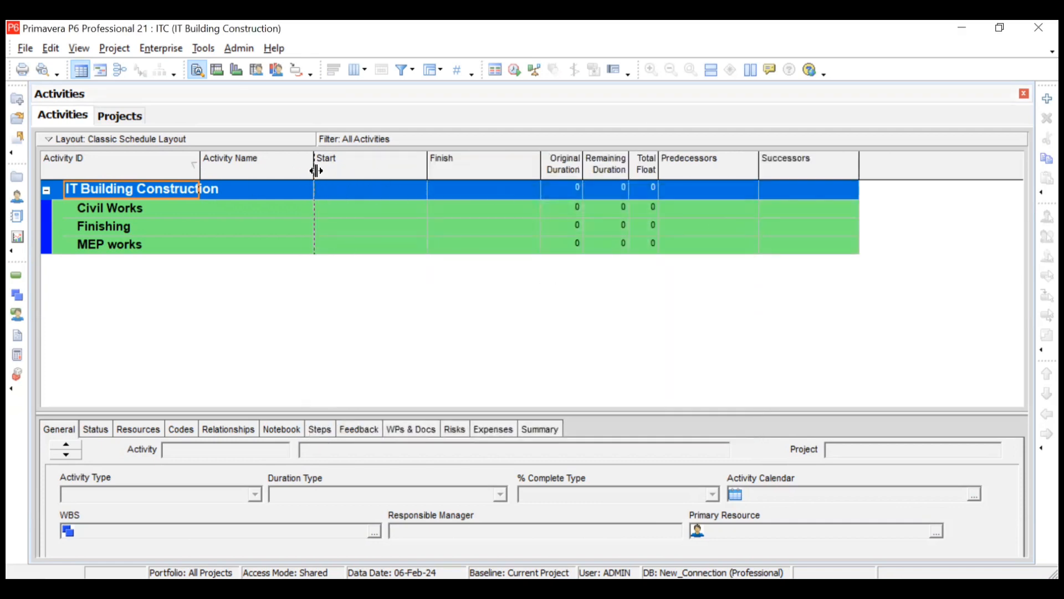
Step: Narrow the Activity Name, Start and Finish columns of the activity table
drag(316, 171, 291, 171)
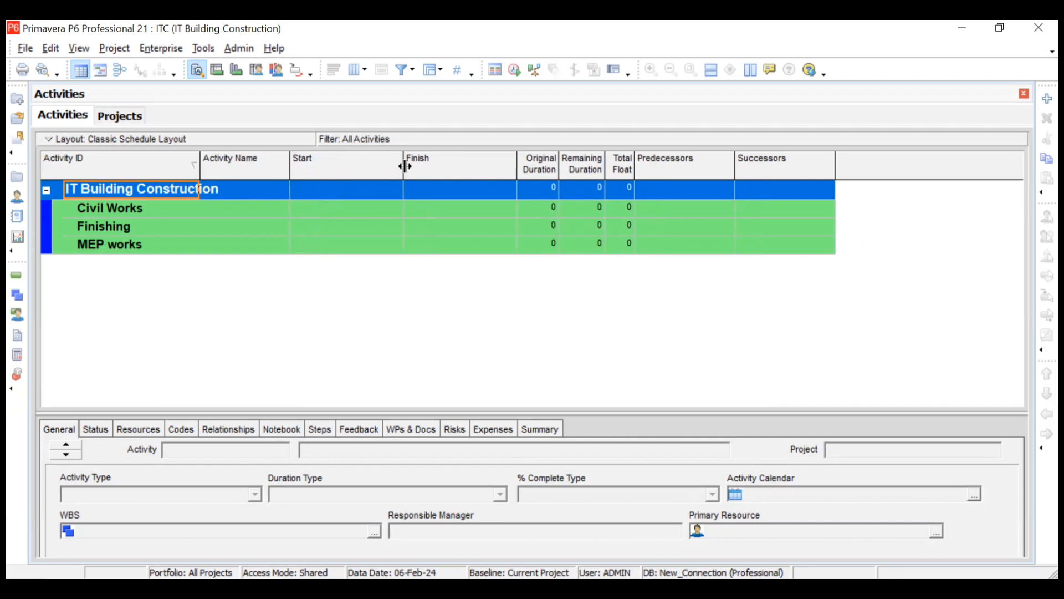
drag(400, 167, 387, 166)
drag(515, 167, 477, 169)
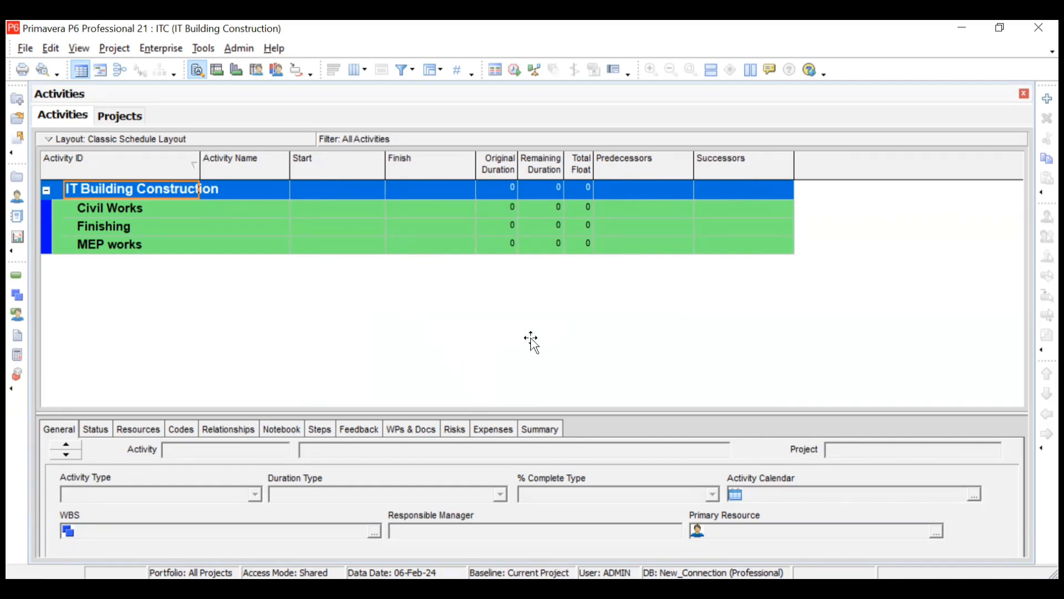
Step: Check the activity list on the PowerPoint slide and start a new activity under Civil Works in Primavera P6
key(alt+Tab)
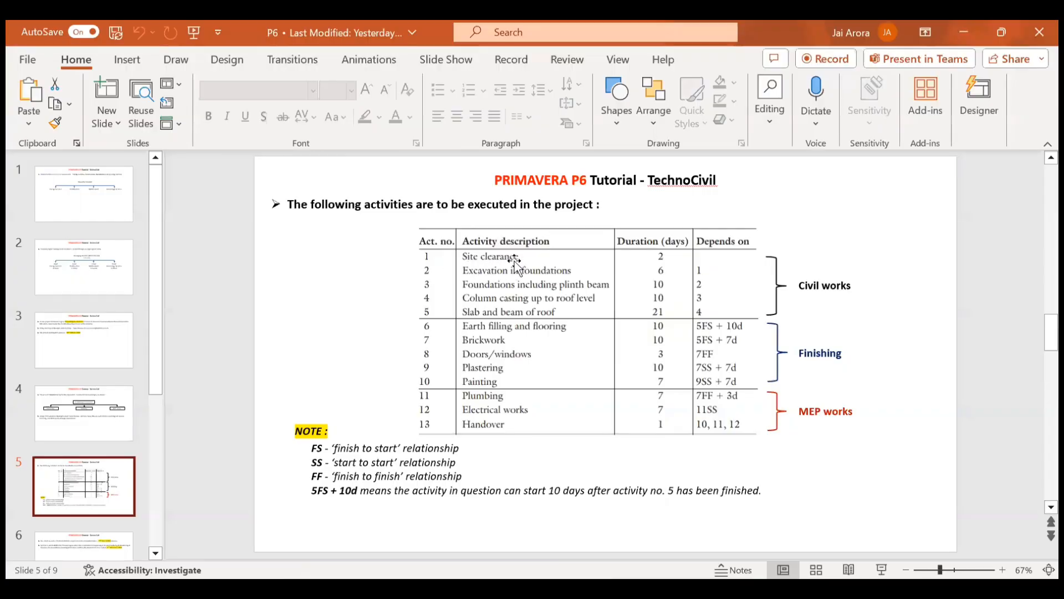
click(965, 31)
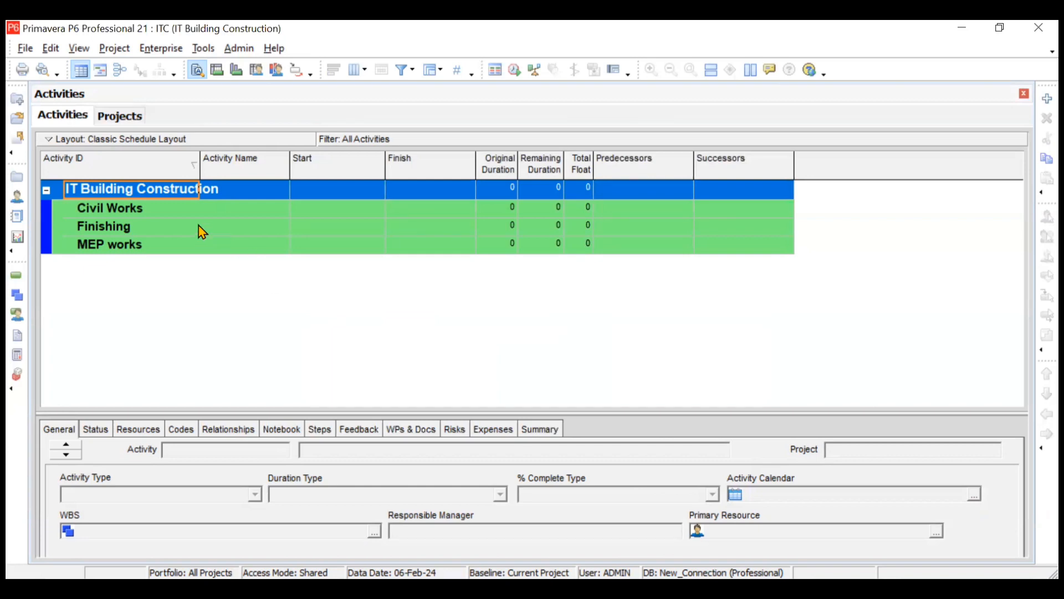
click(168, 212)
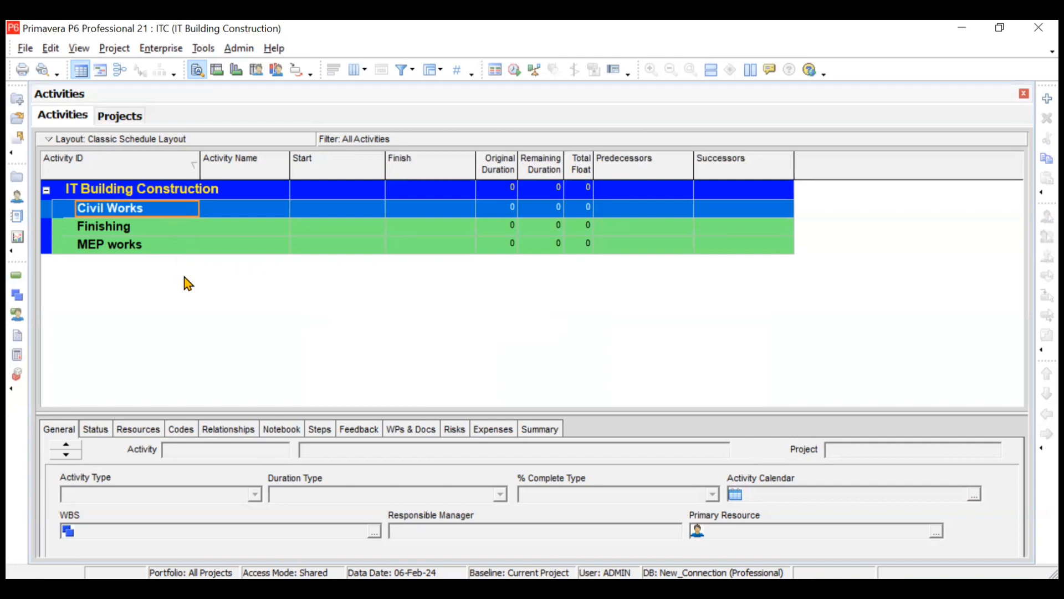
right_click(166, 218)
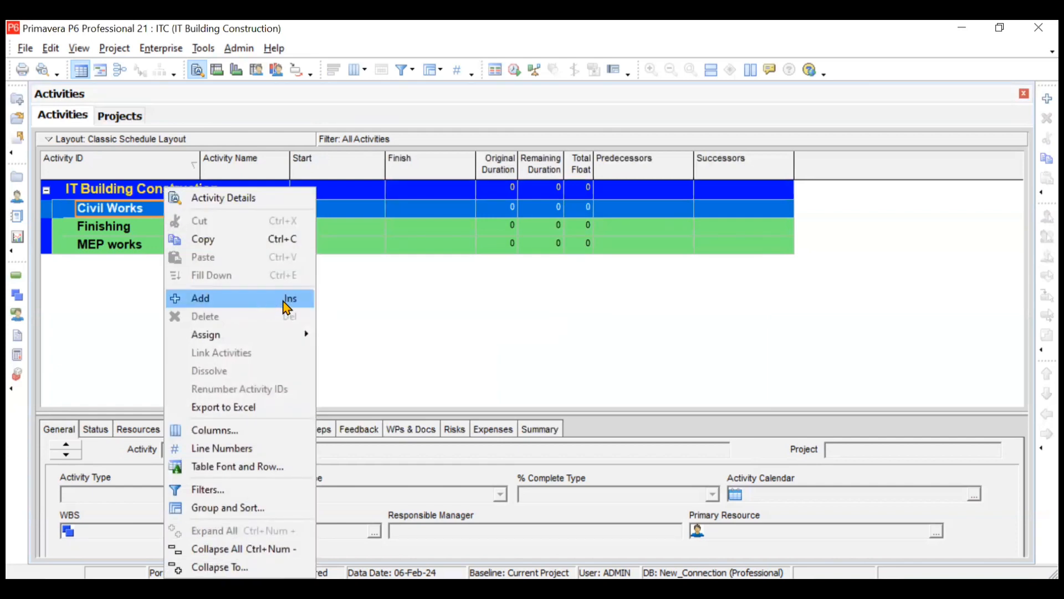
click(401, 302)
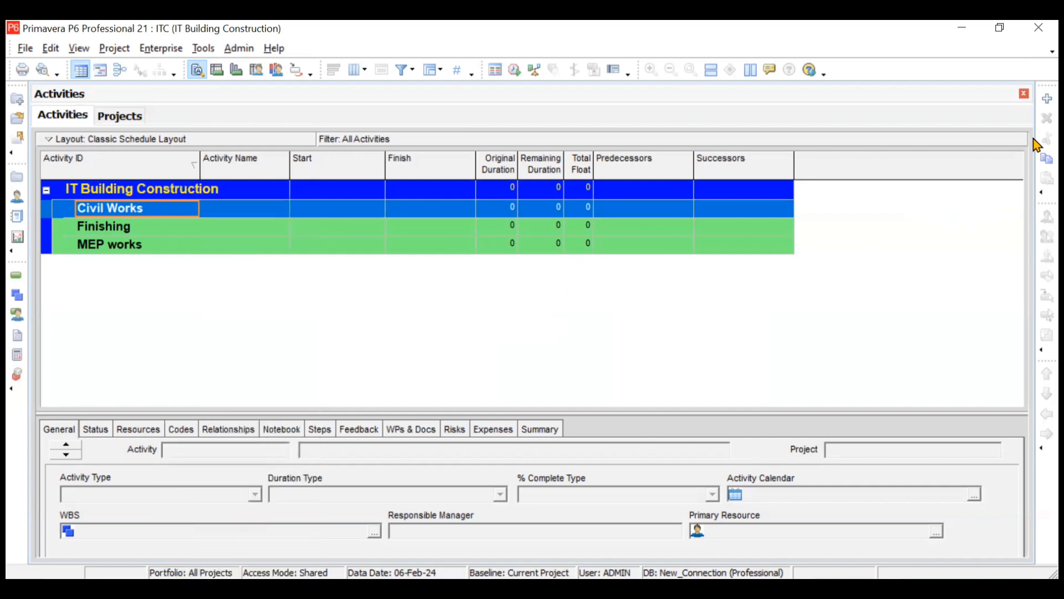
click(1038, 104)
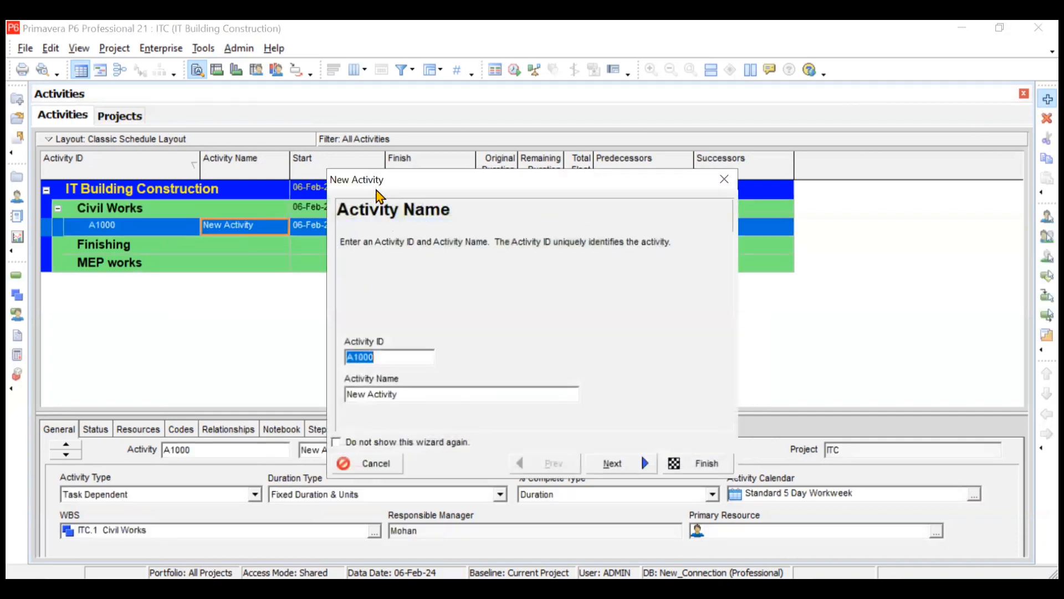
Step: Set the new activity's ID to 1
right_click(385, 357)
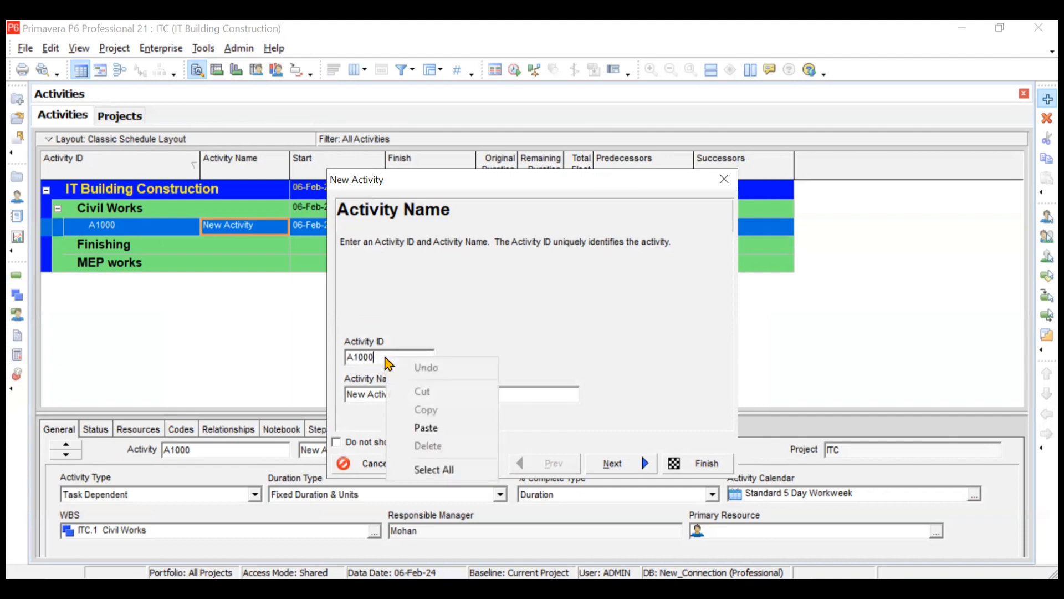
click(376, 356)
key(BackSpace)
key(BackSpace)
key(BackSpace)
key(BackSpace)
key(BackSpace)
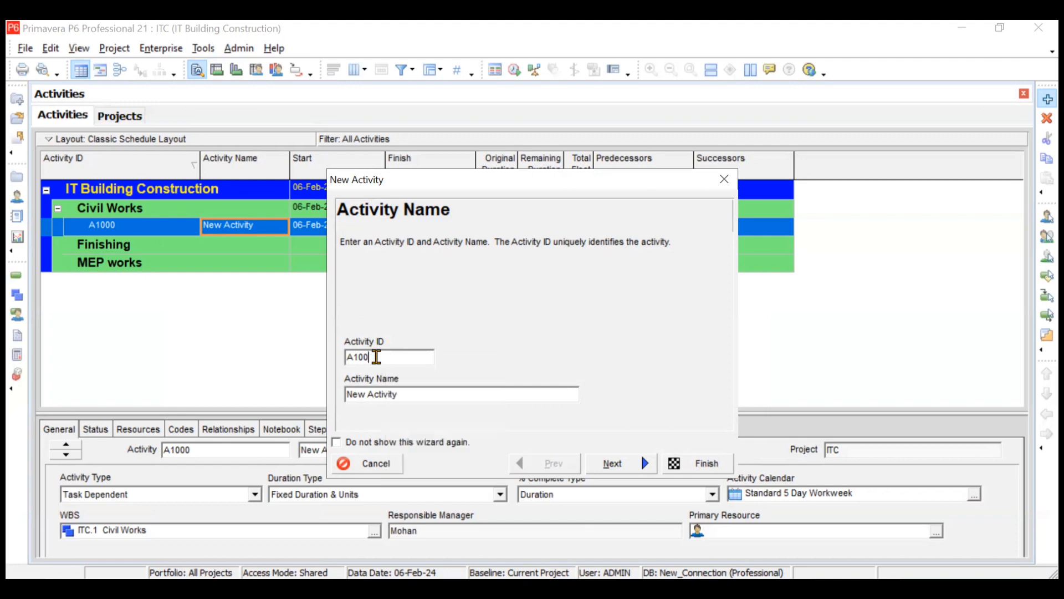
text(1)
Step: Name activity 1 Site Clearance and continue to its WBS assignment
click(412, 394)
key(BackSpace)
key(BackSpace)
key(BackSpace)
key(BackSpace)
key(BackSpace)
key(BackSpace)
key(BackSpace)
key(BackSpace)
key(BackSpace)
key(BackSpace)
key(BackSpace)
key(BackSpace)
text(S)
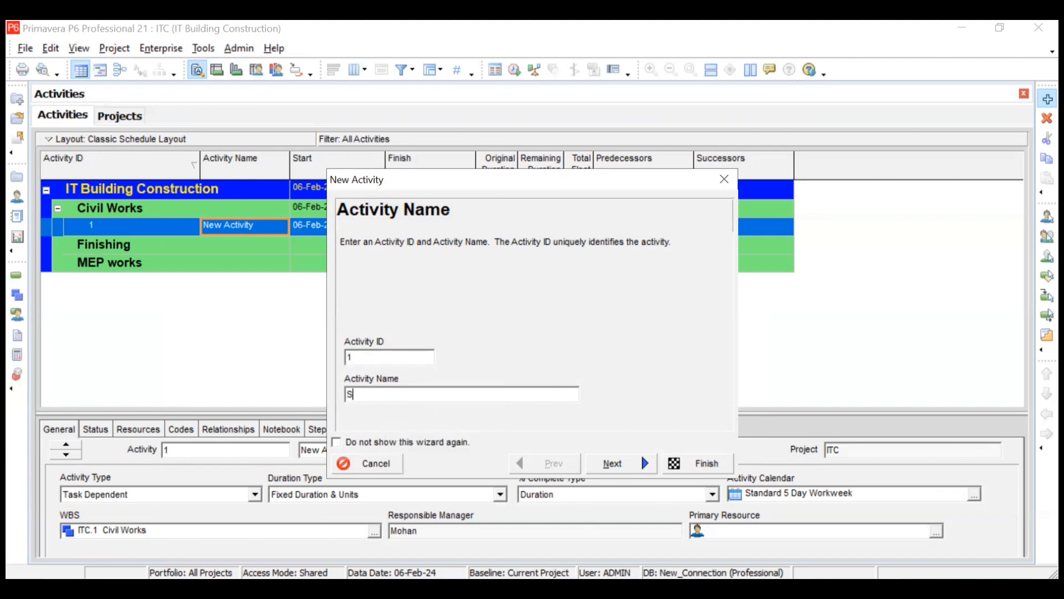
text(ite Clearance)
click(611, 469)
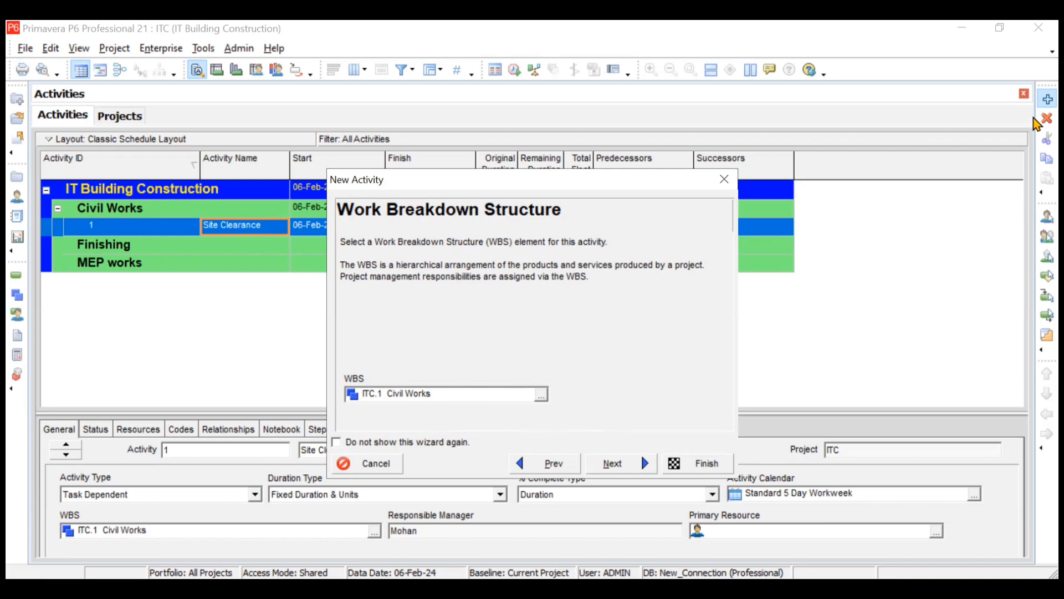
Step: Look through the project's WBS elements and keep Site Clearance assigned to ITC.1 Civil Works
click(541, 395)
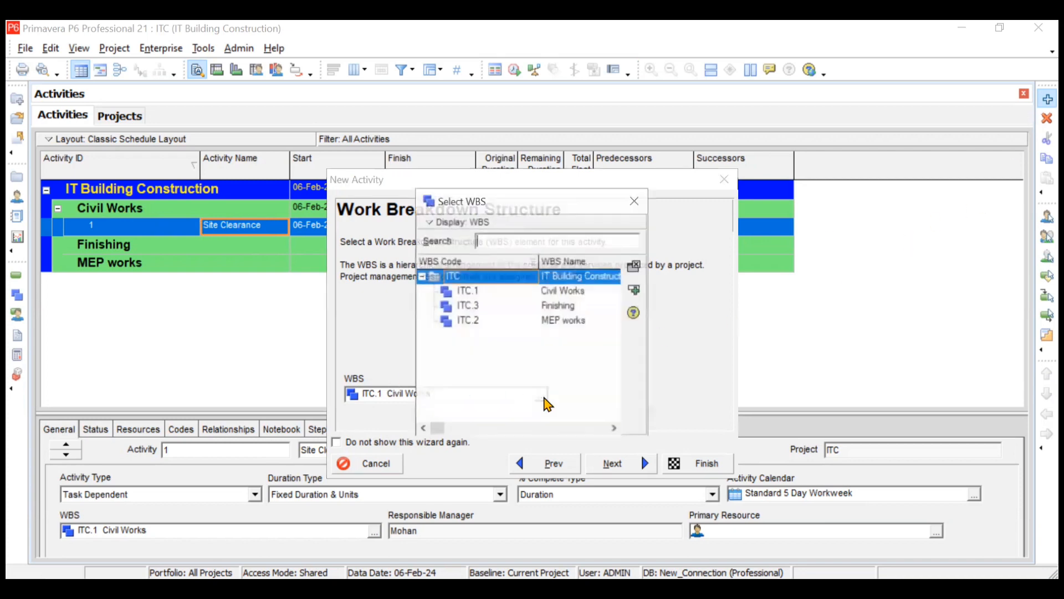
click(553, 309)
click(560, 322)
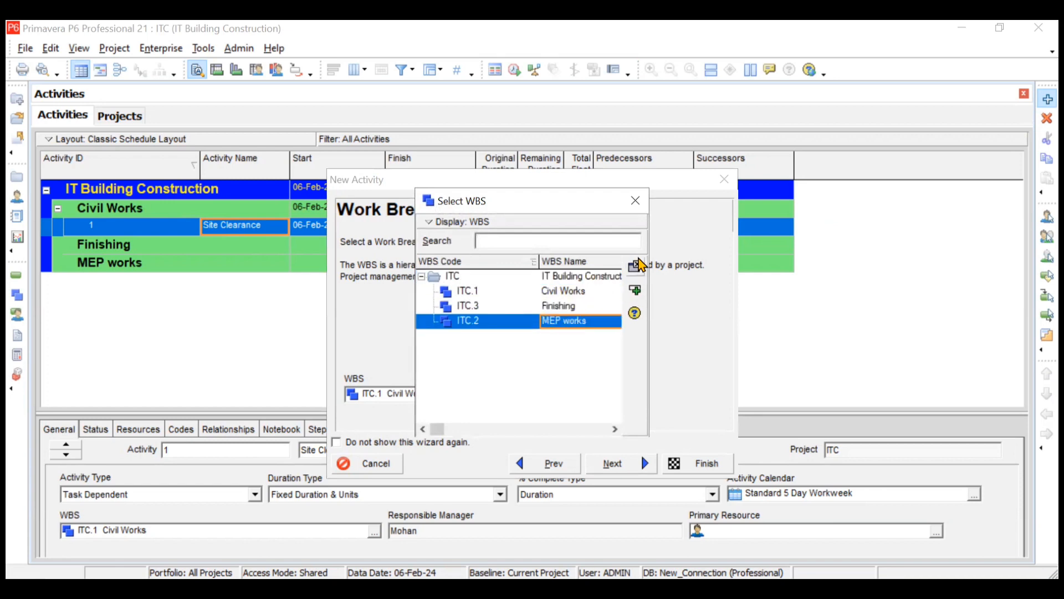
click(637, 200)
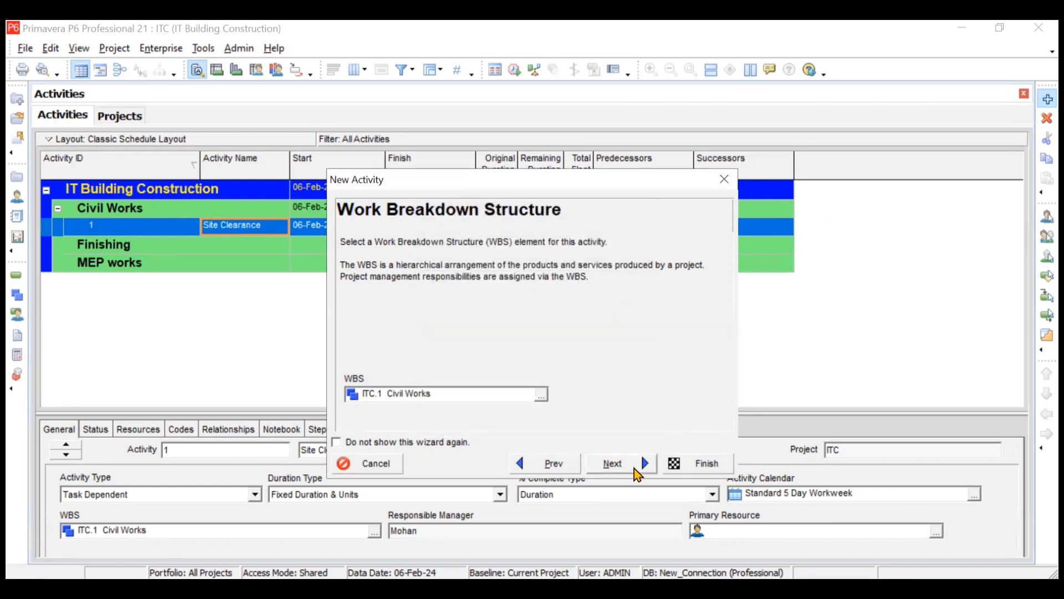
click(636, 468)
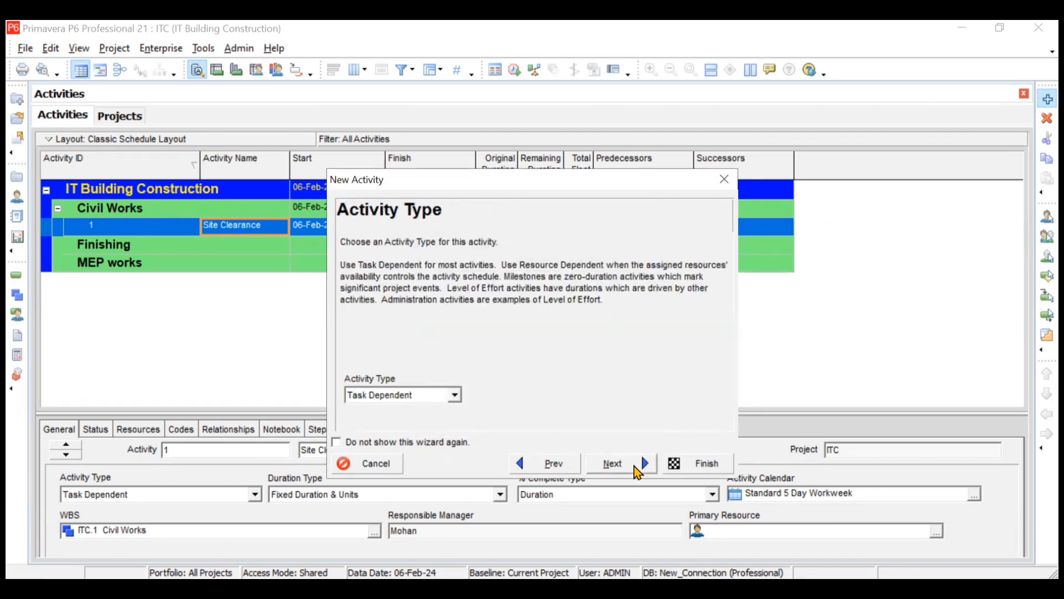
Step: Review the activity types, keep Task Dependent for Site Clearance, and assign no resources
click(455, 396)
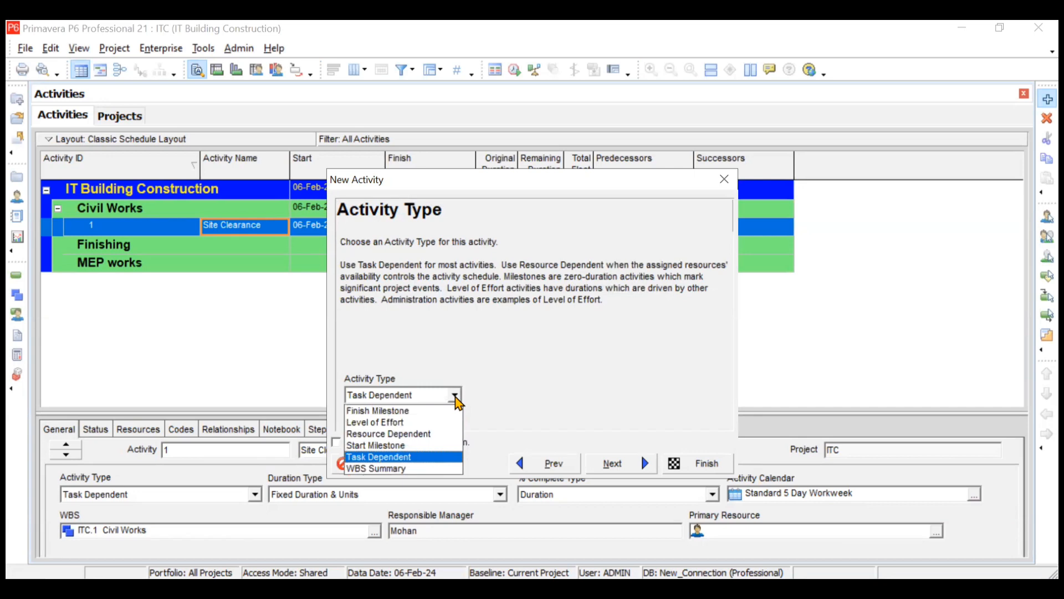
click(455, 396)
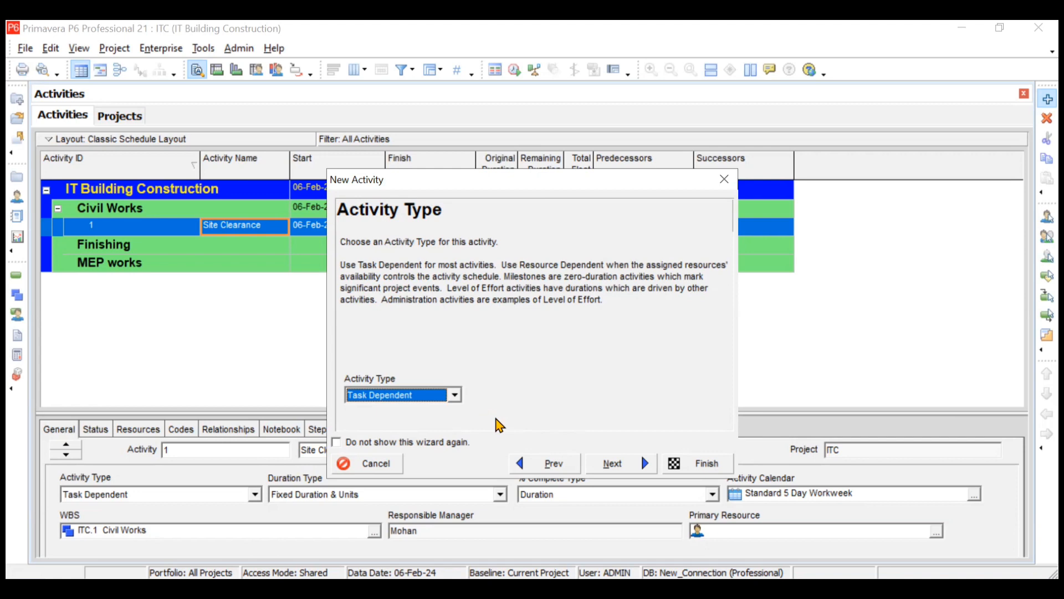
click(614, 469)
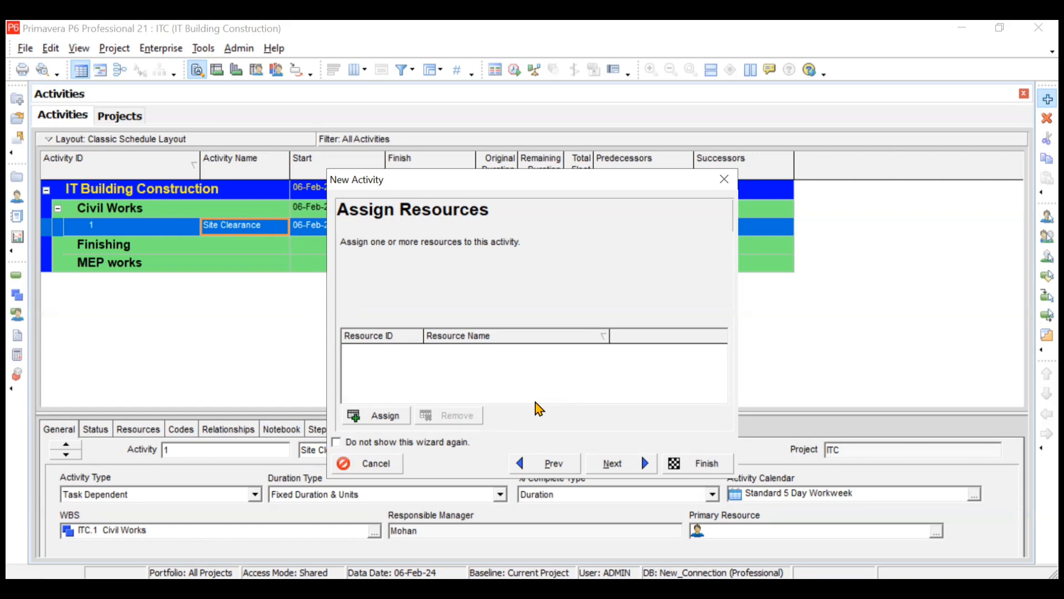
click(616, 468)
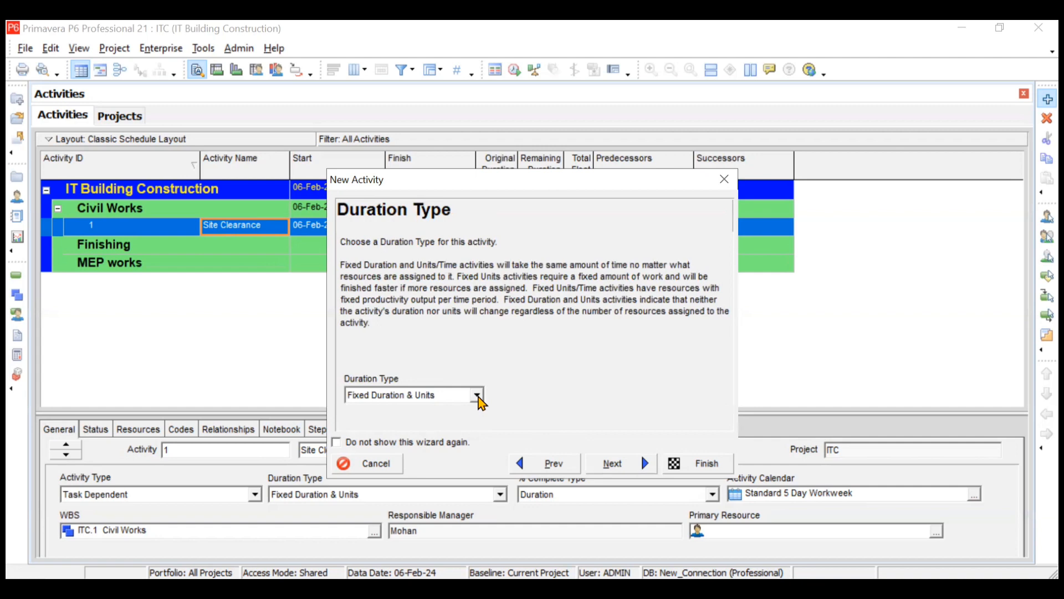
Step: Review the duration types and keep Fixed Duration & Units for Site Clearance
click(477, 395)
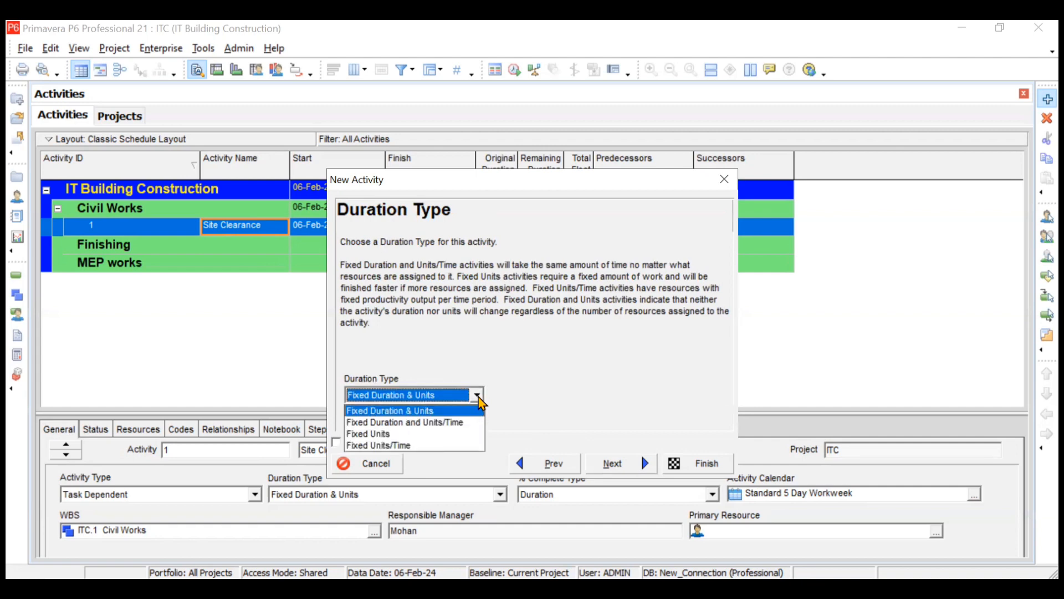
click(477, 395)
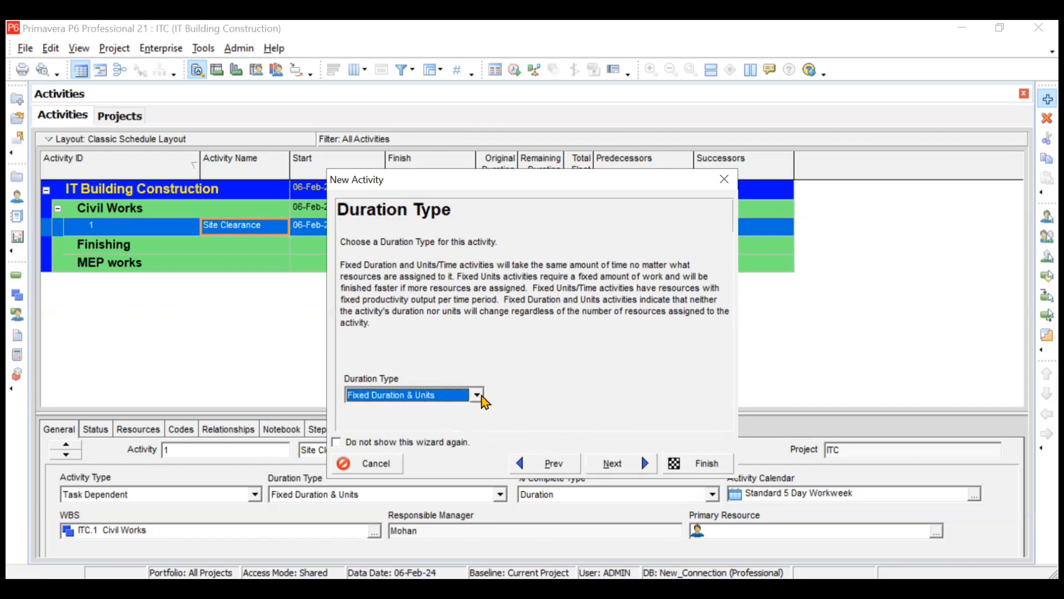
click(636, 470)
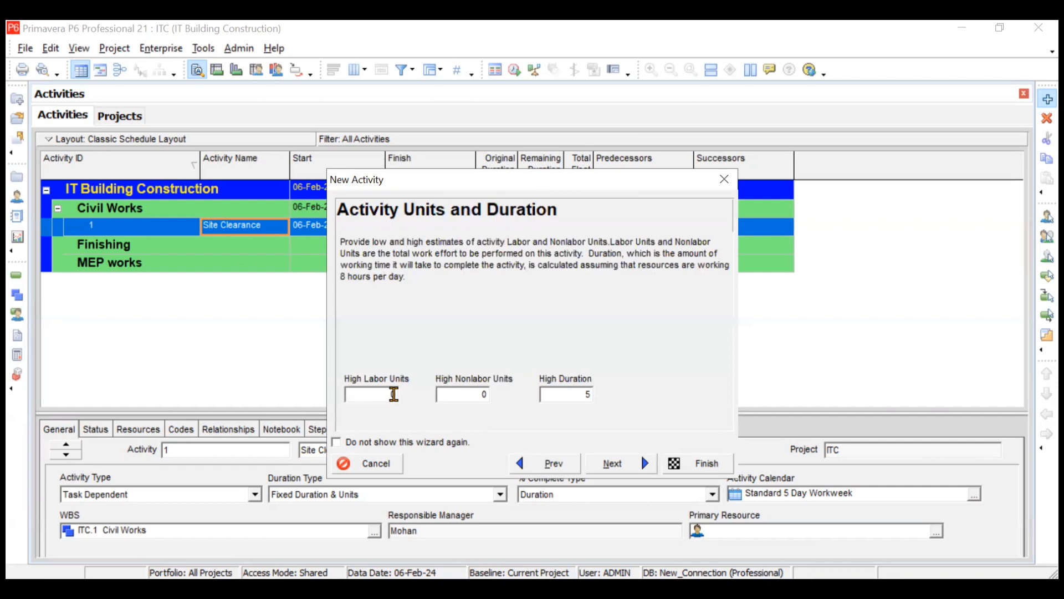
Step: Finish creating Site Clearance with the default units and duration, without configuring relationships or more details
text(0)
click(631, 470)
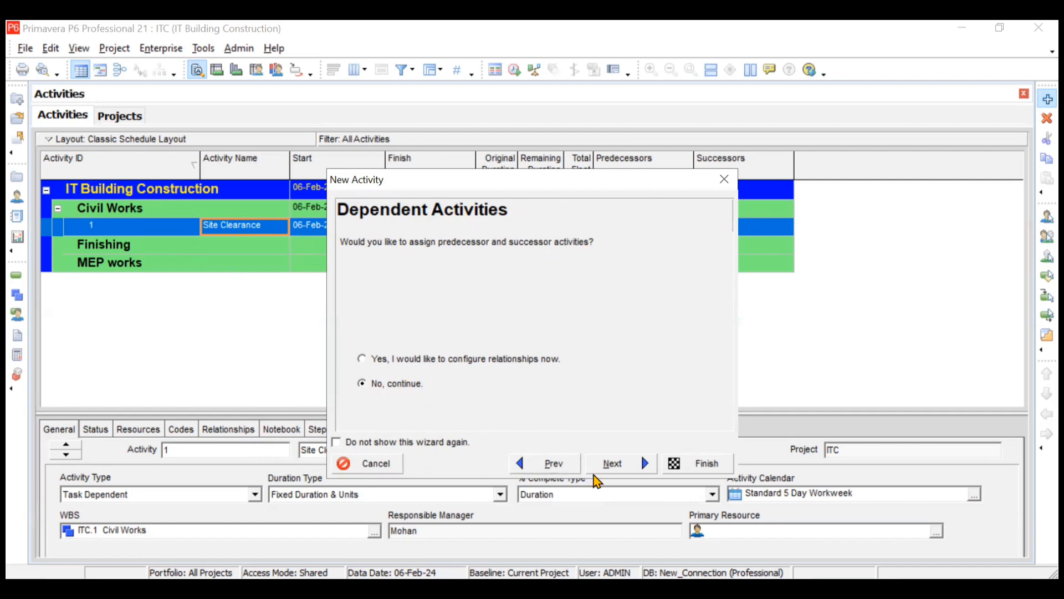
click(612, 466)
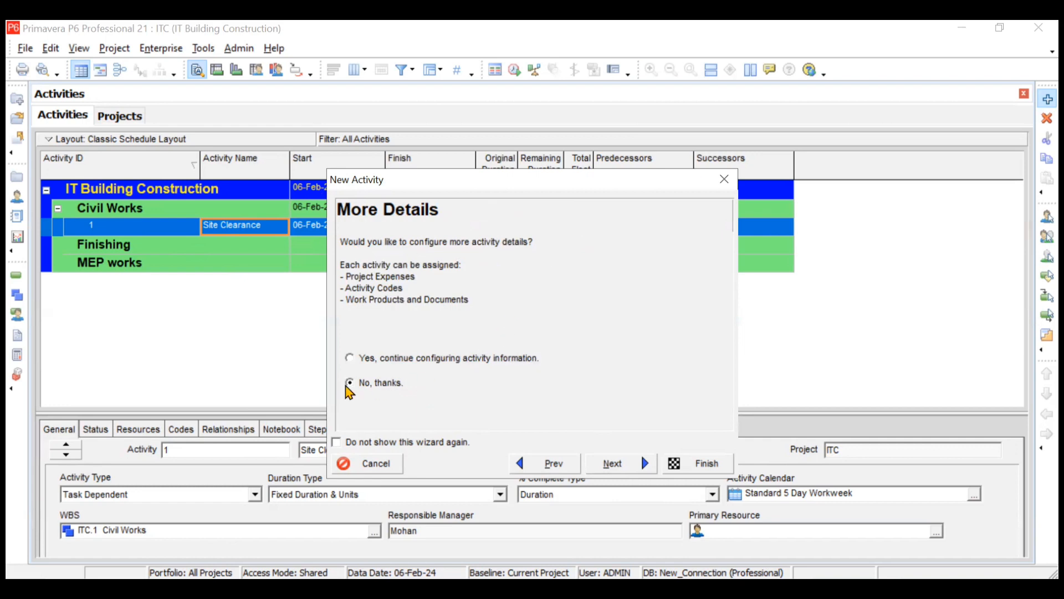
click(637, 465)
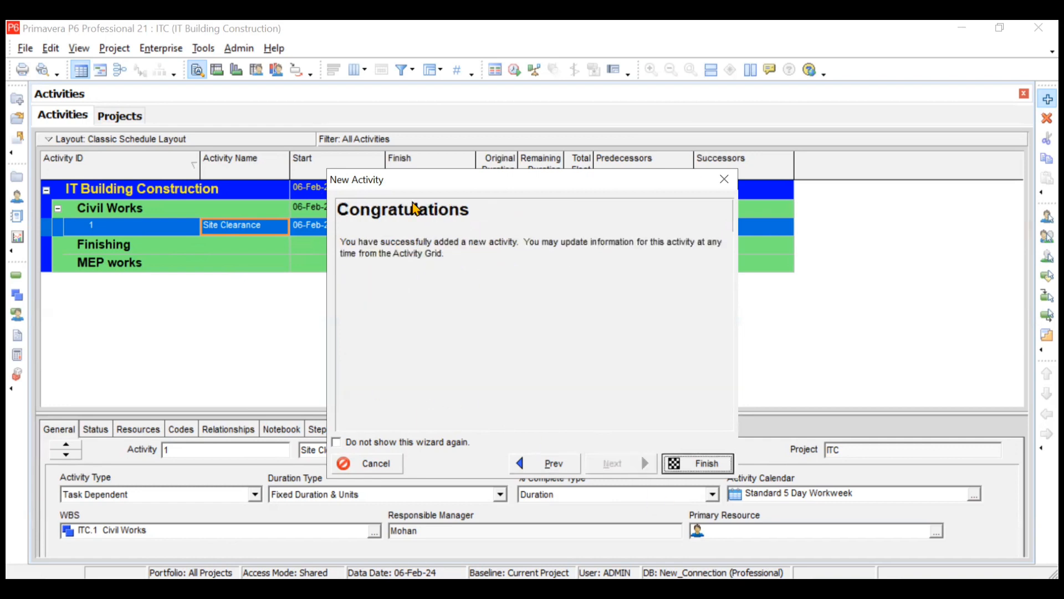
click(675, 464)
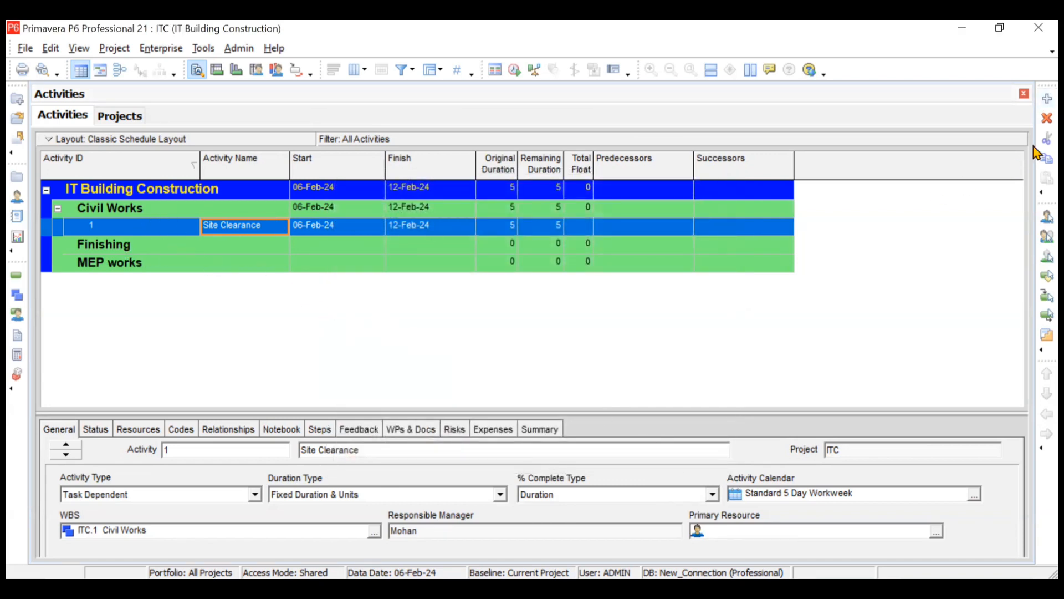
Step: Add another Civil Works activity with ID 2 and the name "Excavation in foundation"
click(1036, 99)
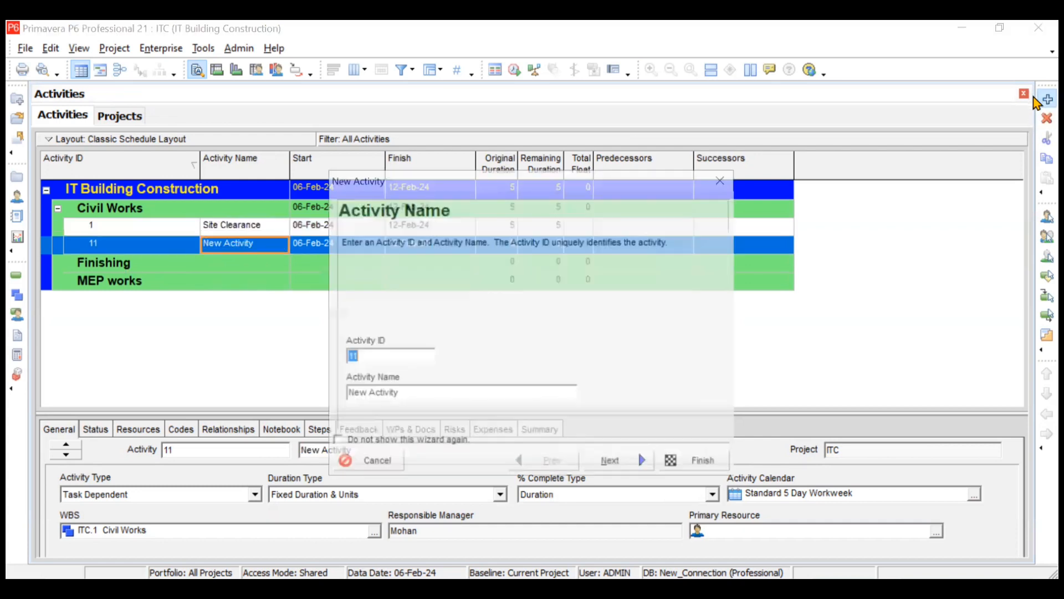
text(2)
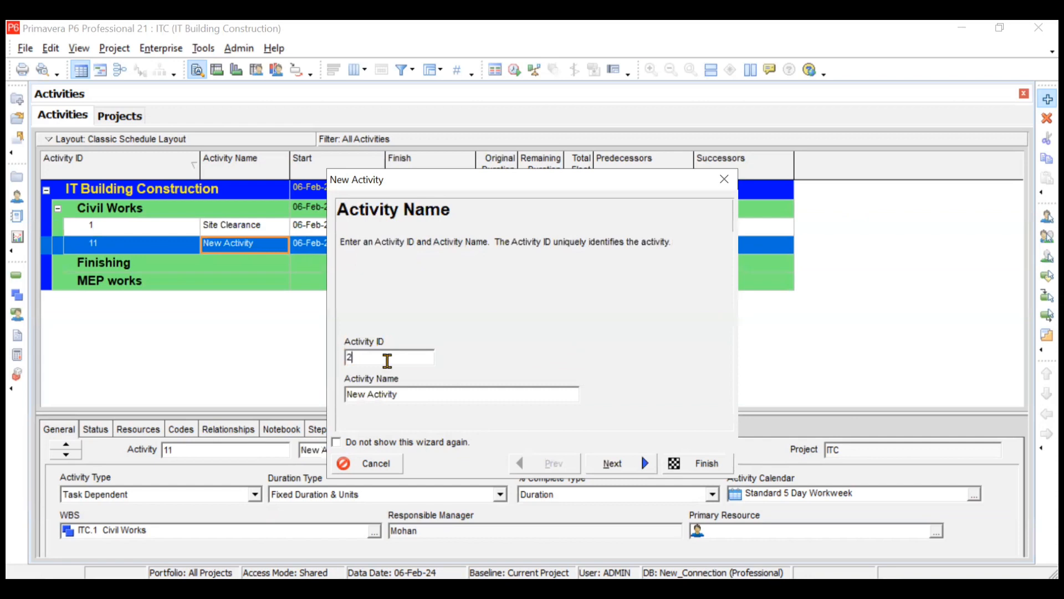
click(420, 393)
key(BackSpace)
key(BackSpace)
key(BackSpace)
key(BackSpace)
key(BackSpace)
key(BackSpace)
key(BackSpace)
key(BackSpace)
key(BackSpace)
key(BackSpace)
key(BackSpace)
key(BackSpace)
text(Excavation in foundation)
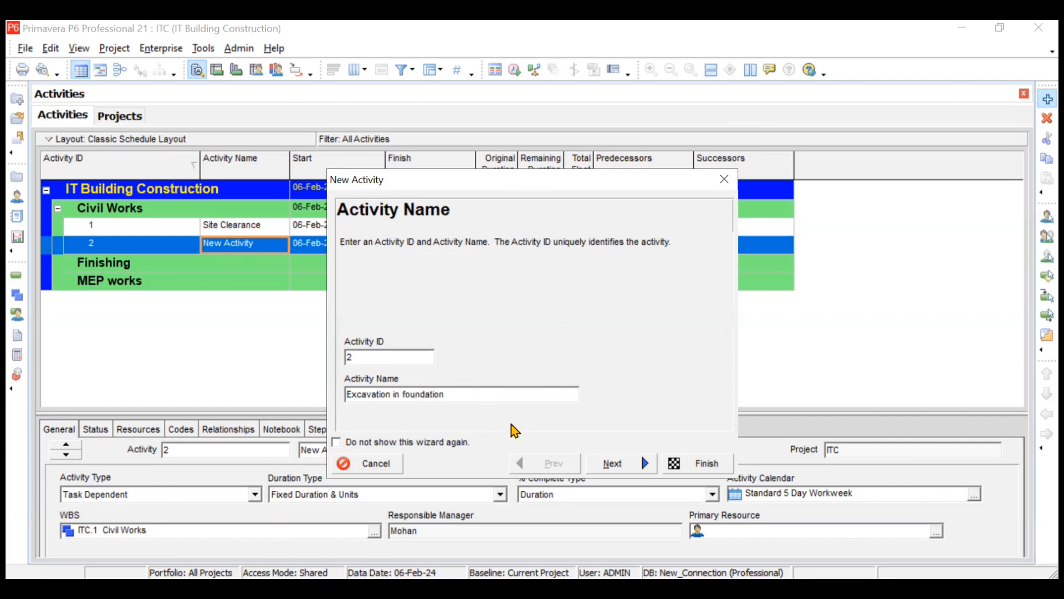
click(634, 465)
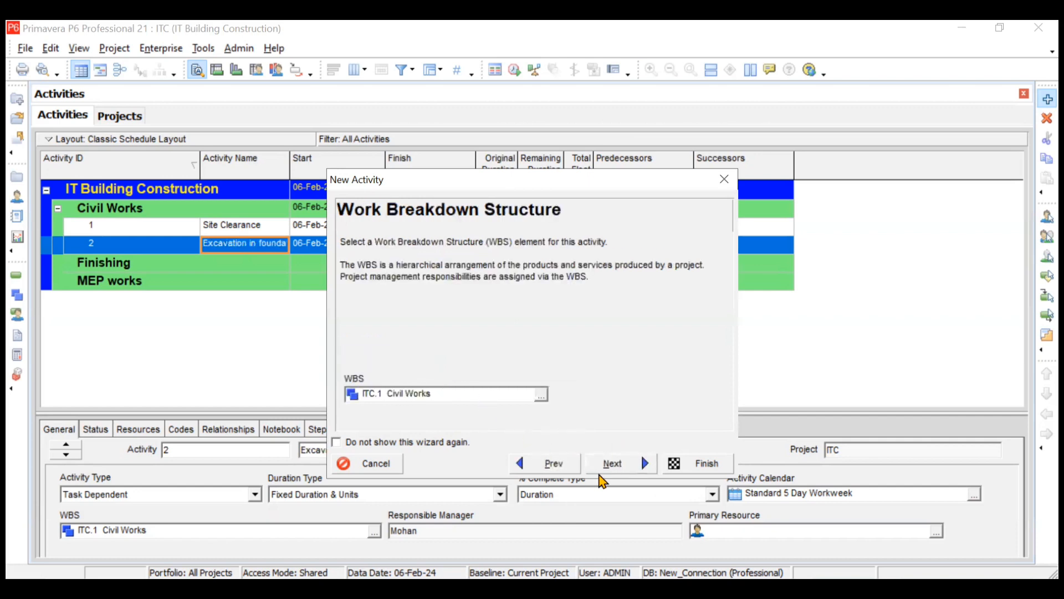
Step: Accept the default settings for Excavation in foundation, without relationships or more details, and finish creating it
click(608, 469)
click(609, 472)
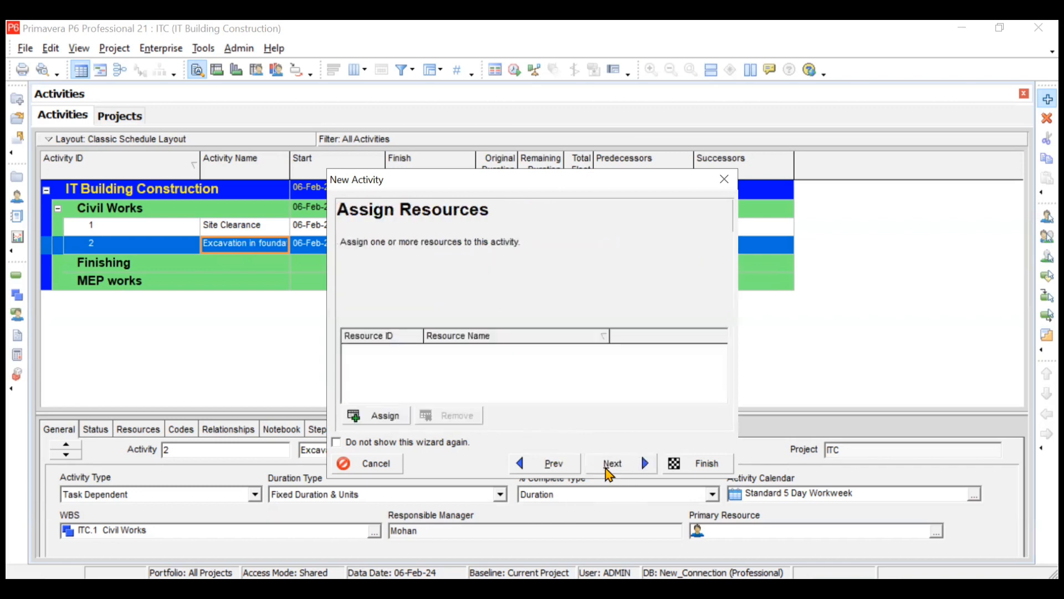
click(609, 472)
click(610, 472)
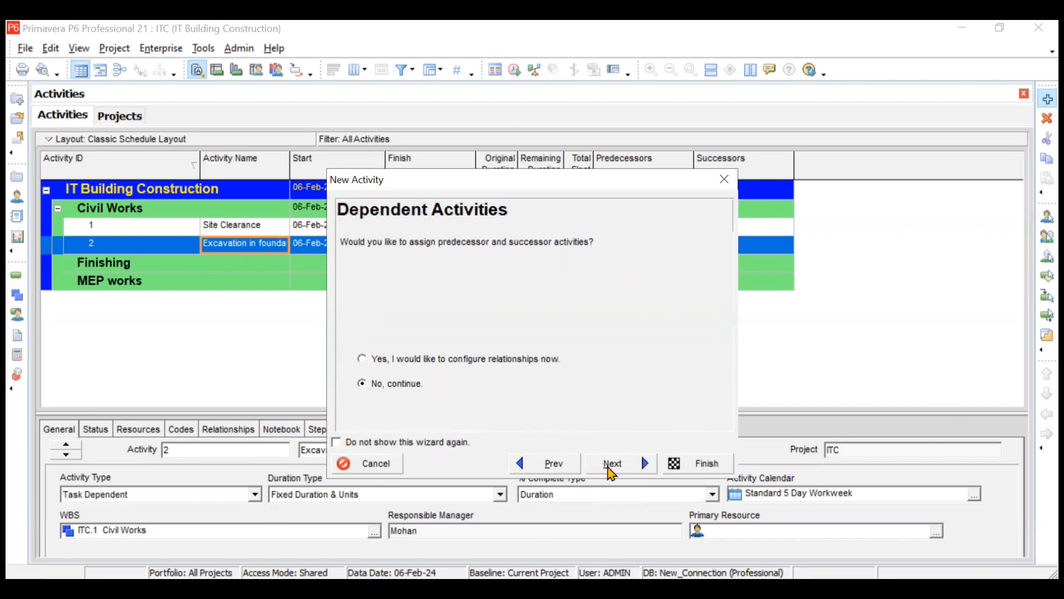
click(609, 468)
click(609, 468)
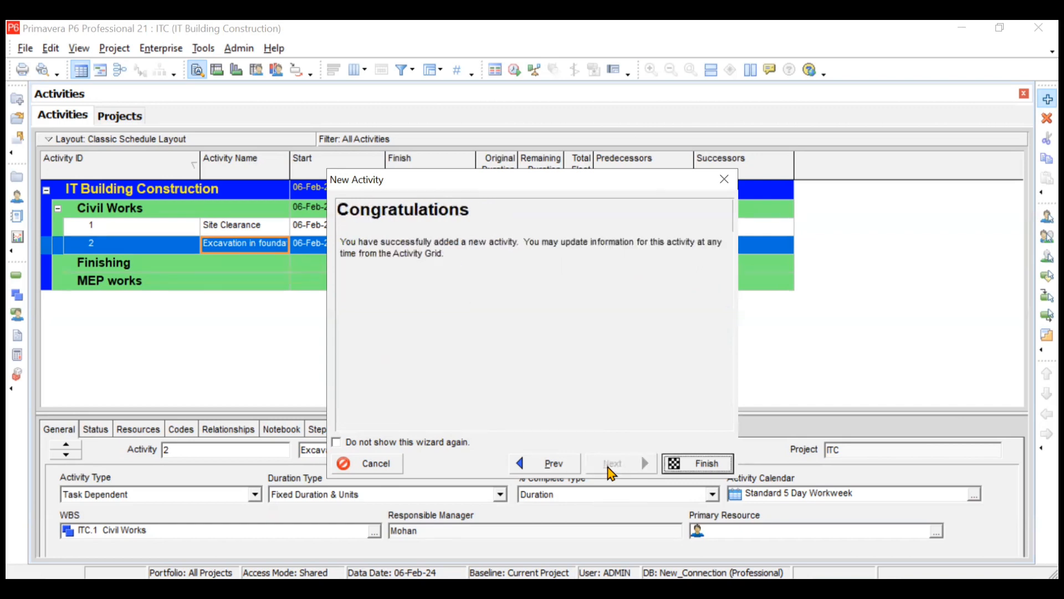
click(693, 465)
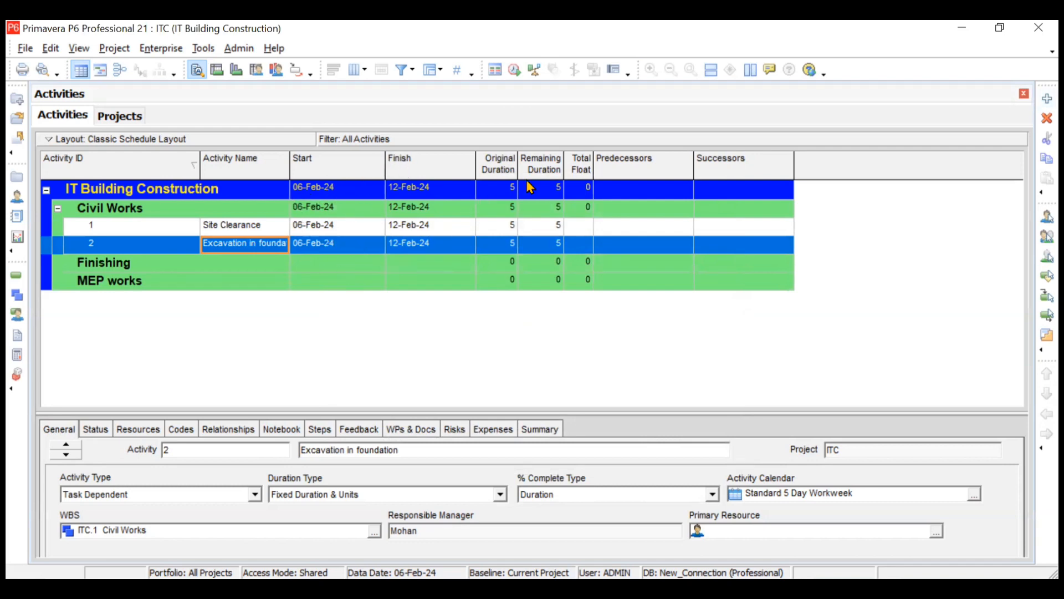
Step: Set the original duration of Site Clearance to 2 days
click(502, 226)
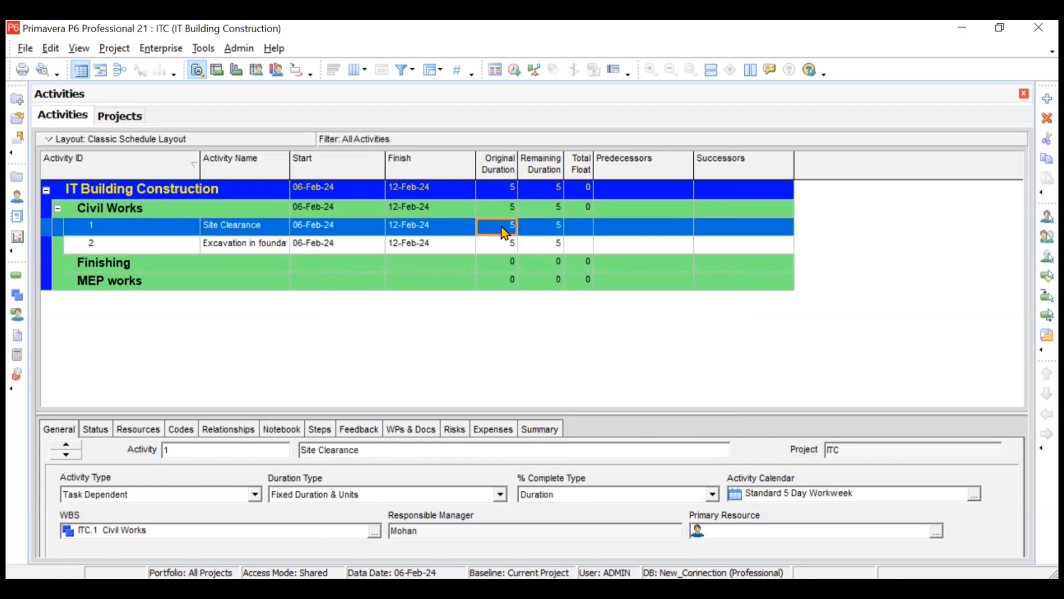
text(2)
click(510, 247)
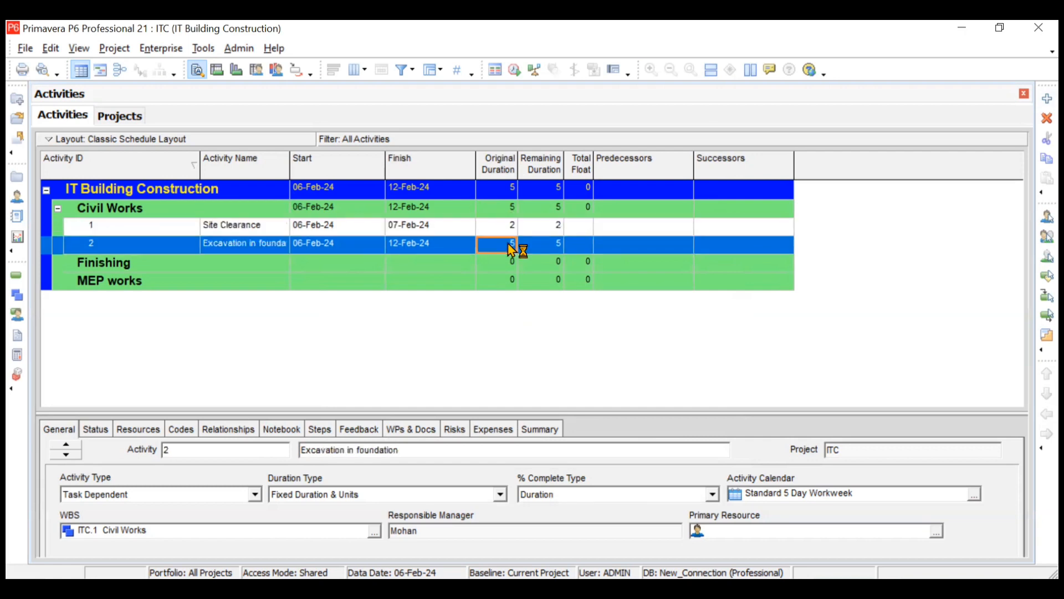
Step: Set the original duration of Excavation in foundation to 6 days
text(6)
click(487, 282)
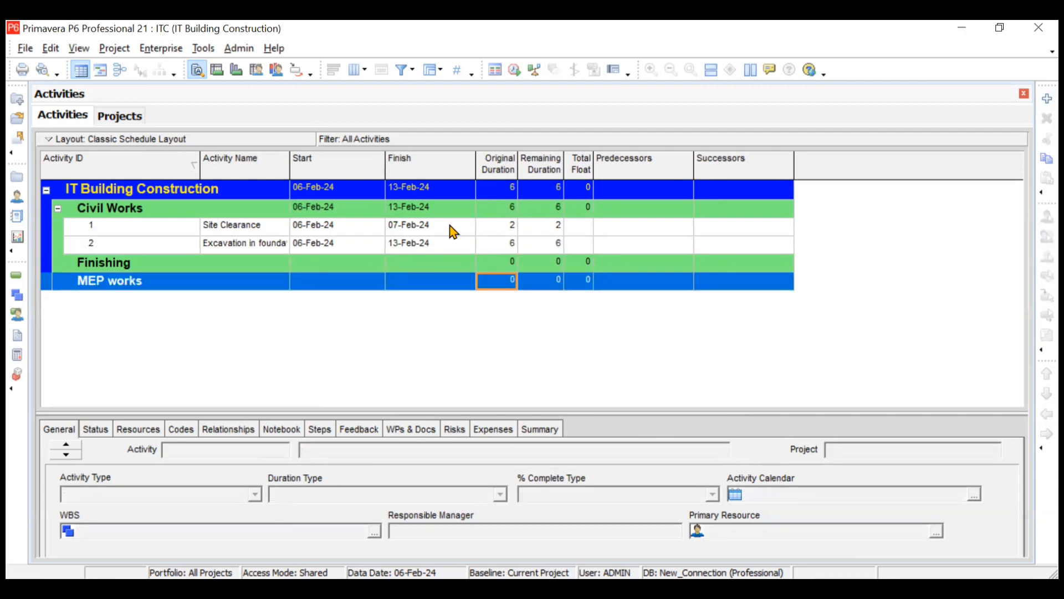
Step: Set the start date of the Site Clearance activity to 22-Oct-18
click(341, 224)
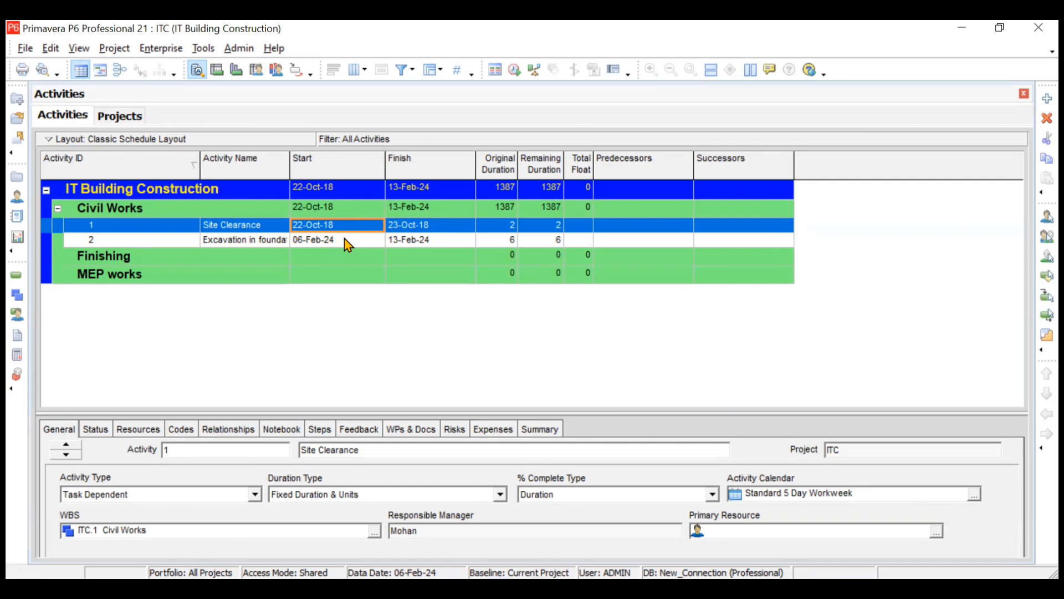
click(280, 240)
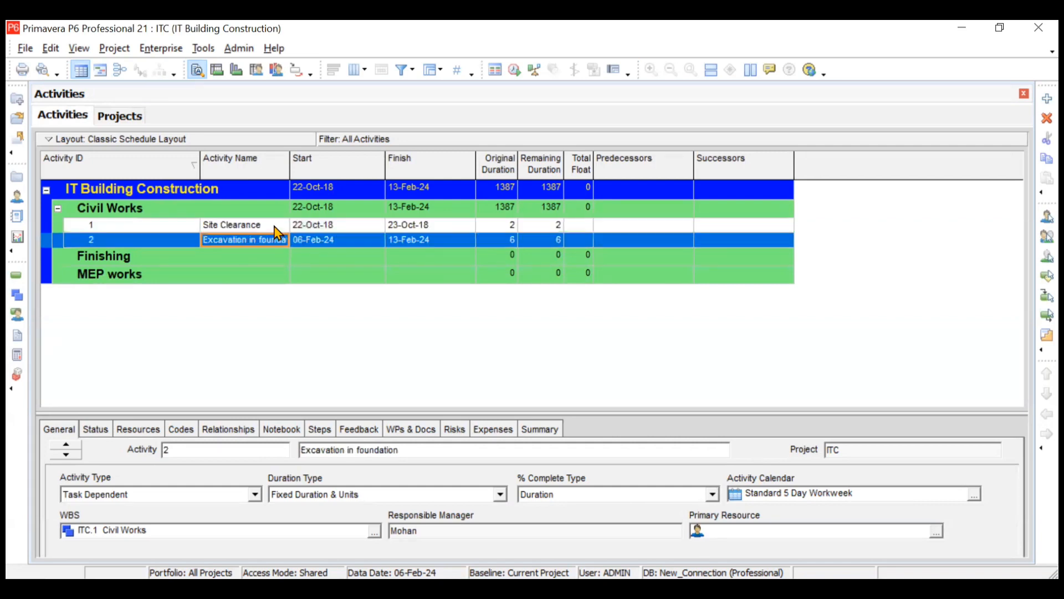
click(278, 228)
click(282, 243)
Step: Consult the activity list in PowerPoint and add a Finishing activity with ID 6 and the name "Earth filling & flooring"
click(175, 259)
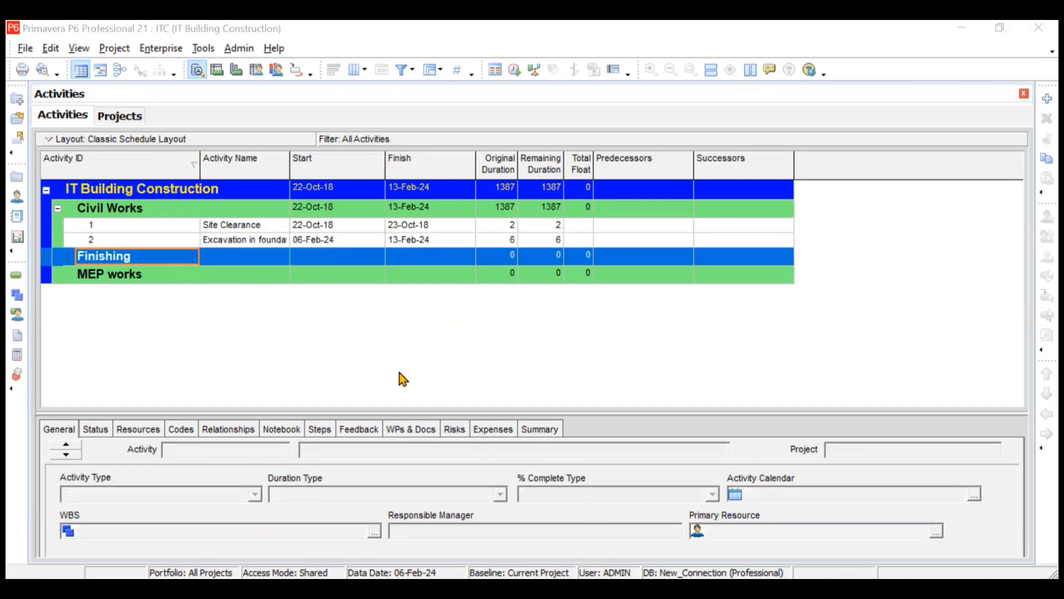
key(alt+Tab)
key(Down)
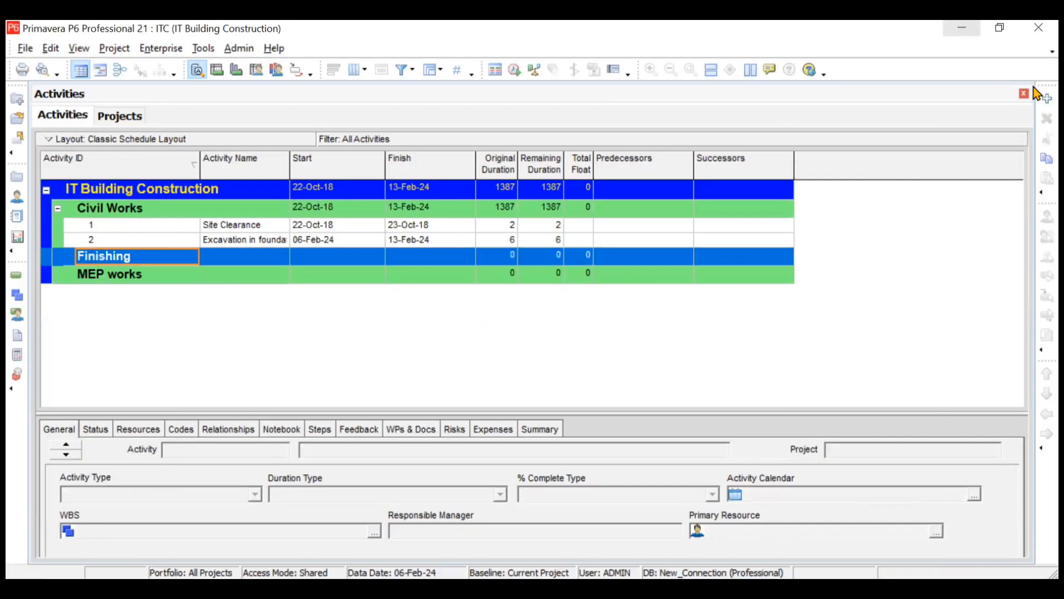
click(1047, 99)
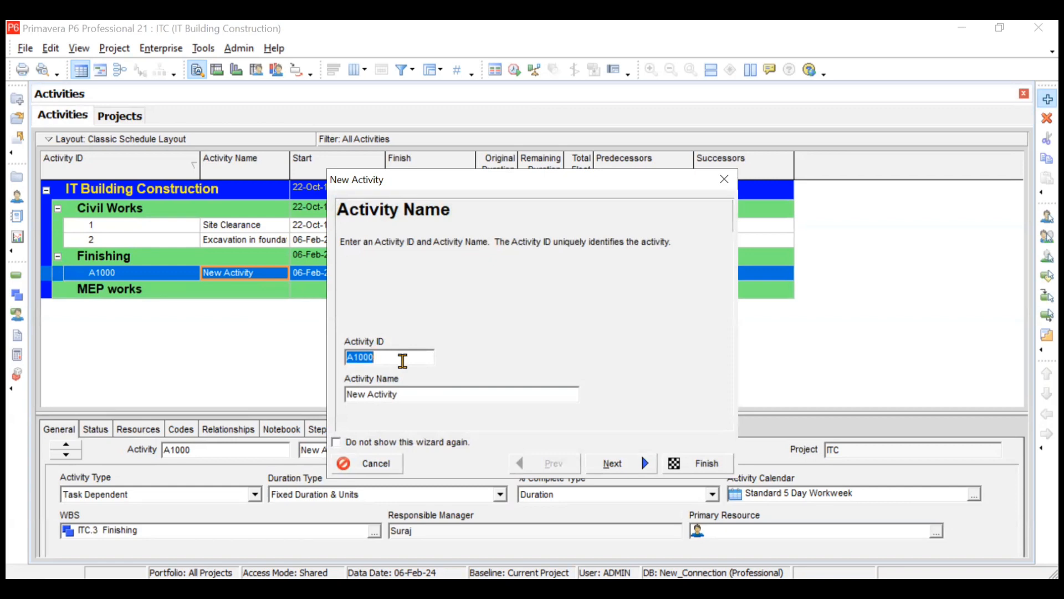
text(6)
click(419, 394)
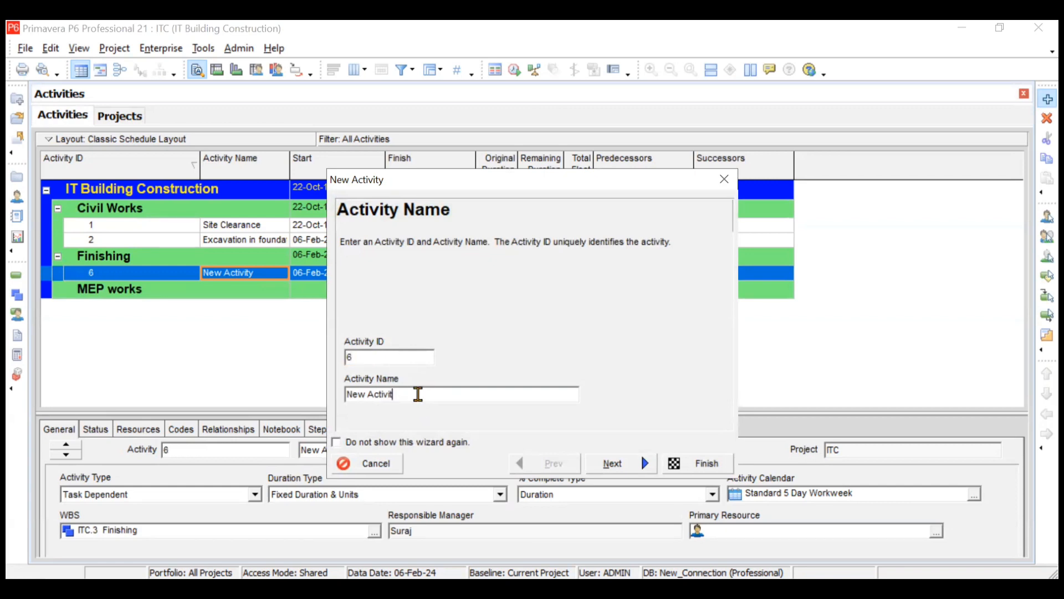
key(BackSpace)
key(BackSpace)
key(BackSpace)
key(BackSpace)
key(BackSpace)
key(BackSpace)
key(BackSpace)
key(BackSpace)
key(BackSpace)
text(Earth filling & flooring)
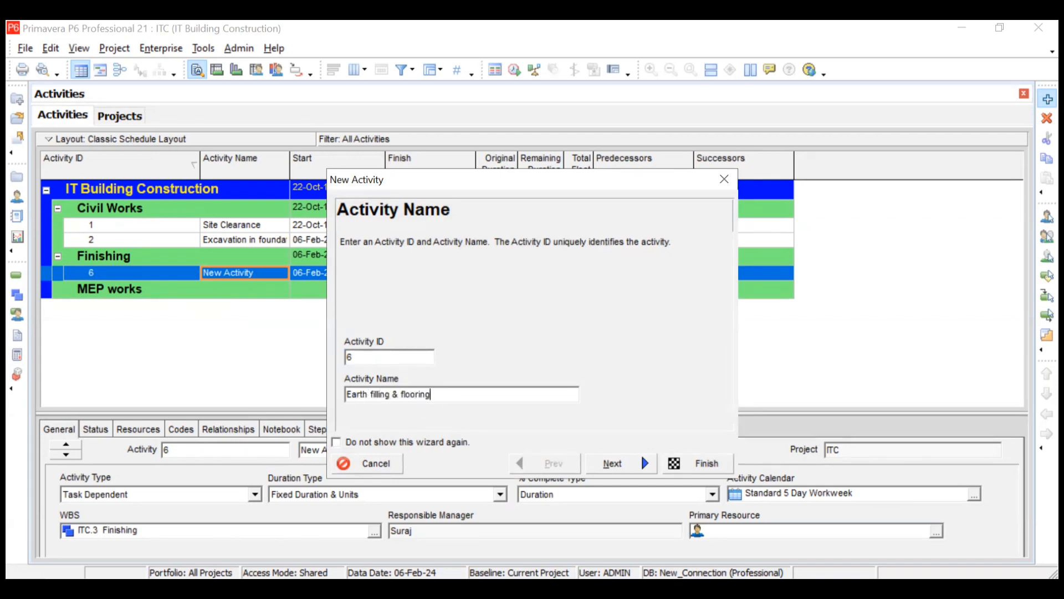
Step: Finish creating Earth filling & flooring with the default settings, without assigning resources or configuring relationships
click(588, 468)
click(608, 464)
click(608, 464)
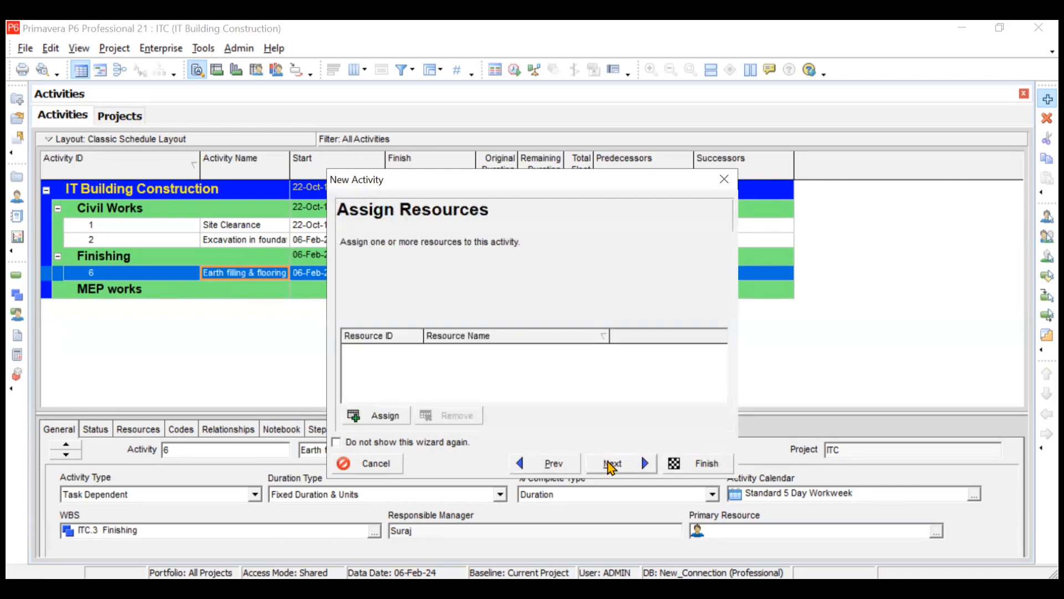
click(609, 467)
click(610, 467)
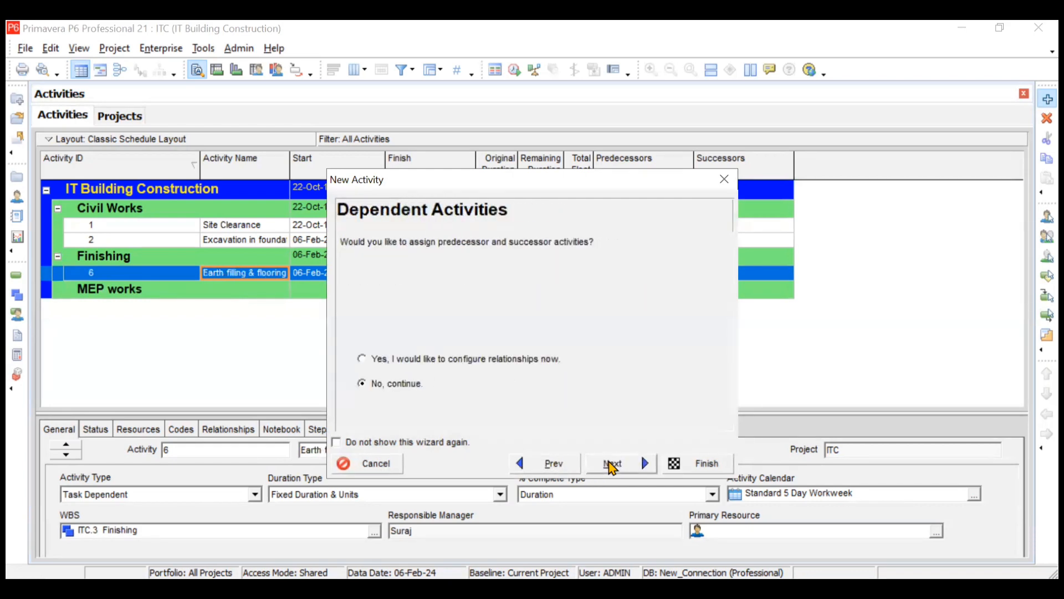
click(610, 468)
click(612, 467)
click(675, 464)
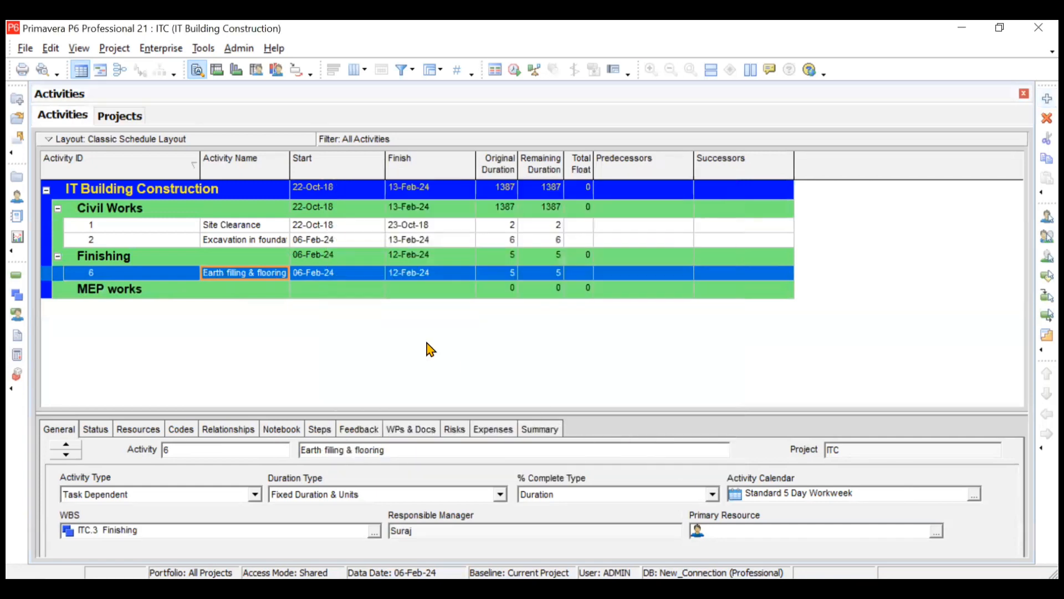
Step: Set the original duration of Earth filling & flooring to 10 days
click(500, 274)
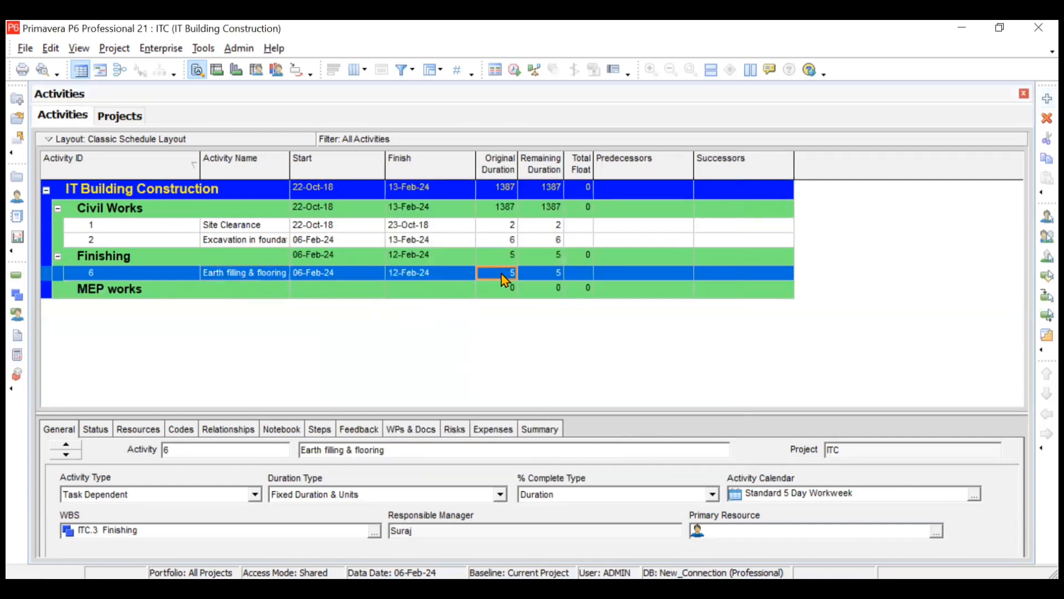
click(505, 280)
text(10)
Step: Consult the PowerPoint activity list and add an MEP works activity with ID 11 and the name "Plumbing", keeping all other defaults
click(154, 289)
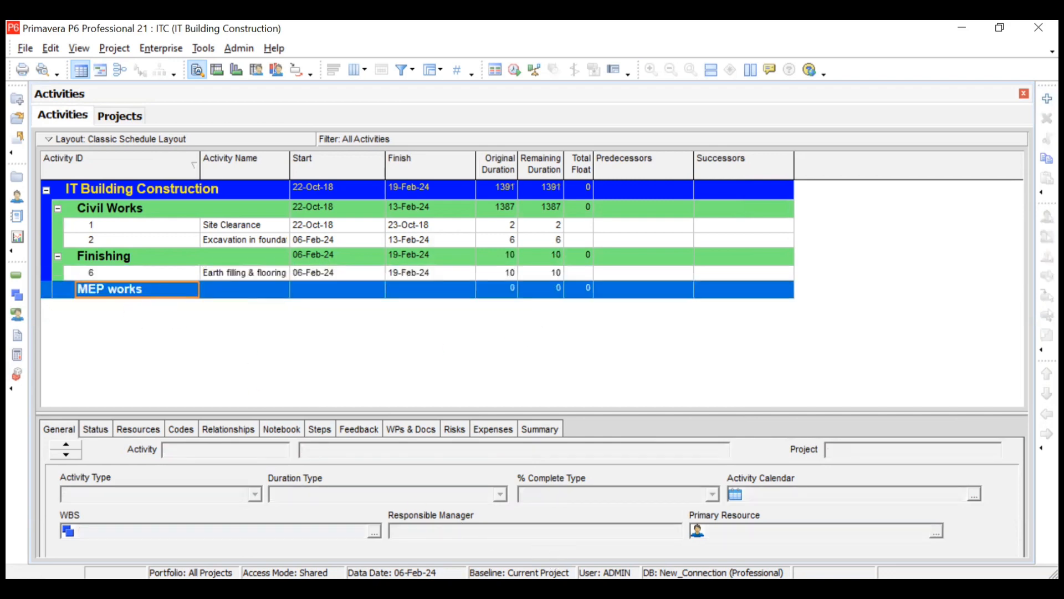
key(alt+Tab)
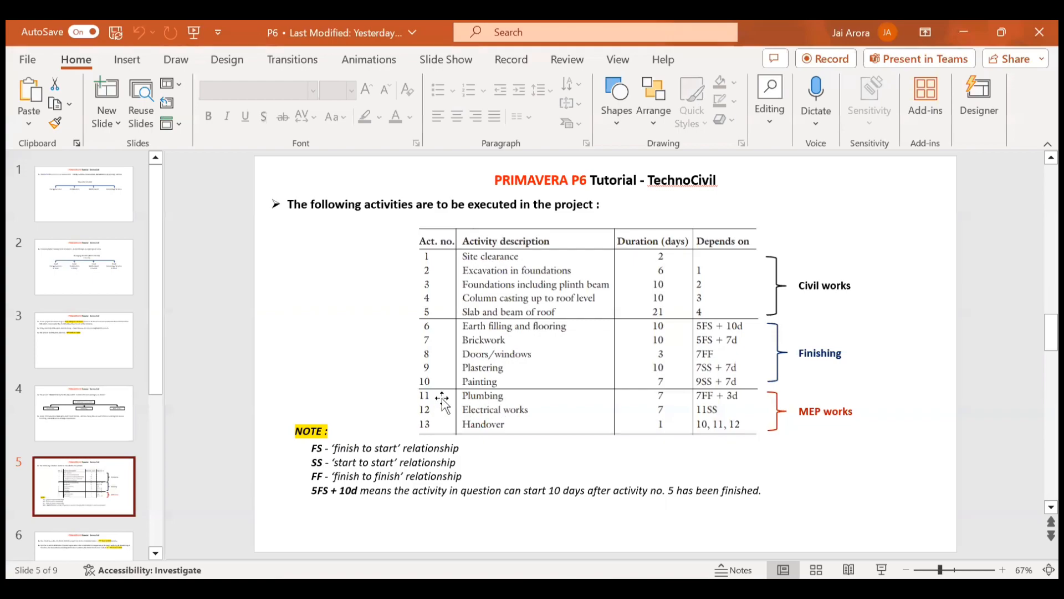
click(967, 29)
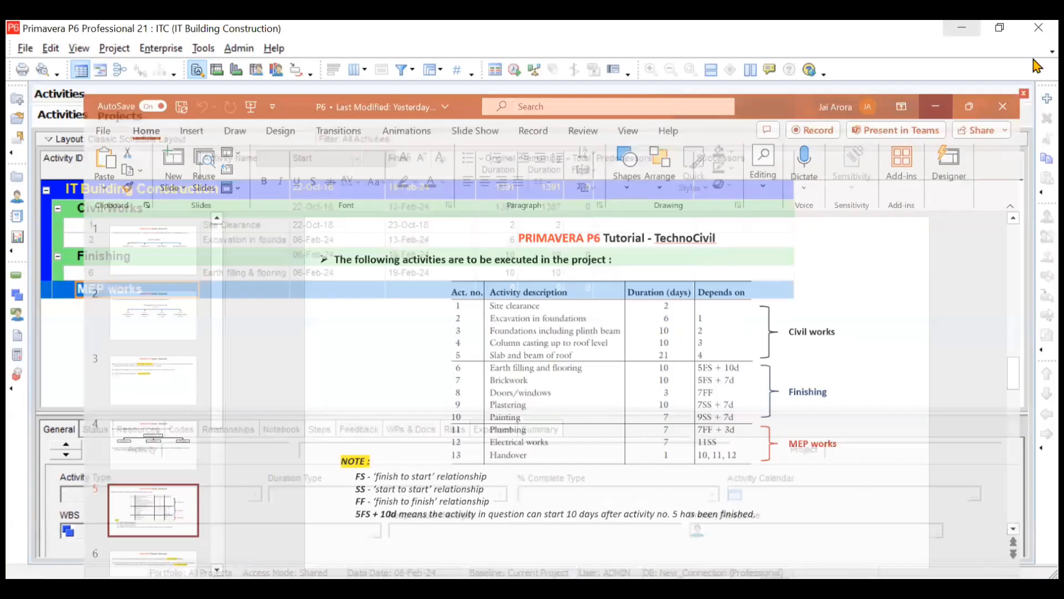
click(1047, 99)
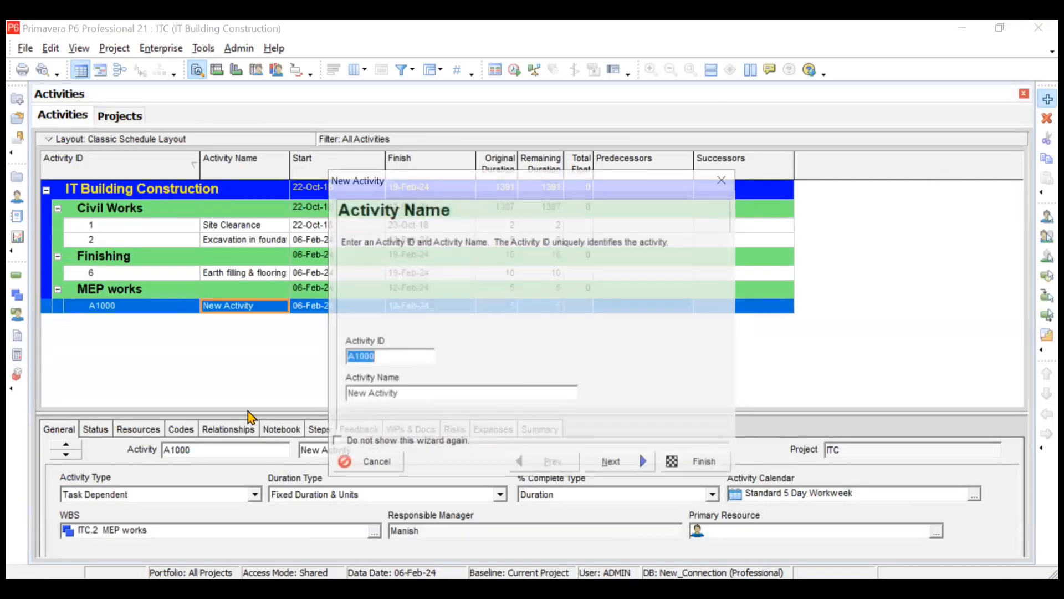
text(11)
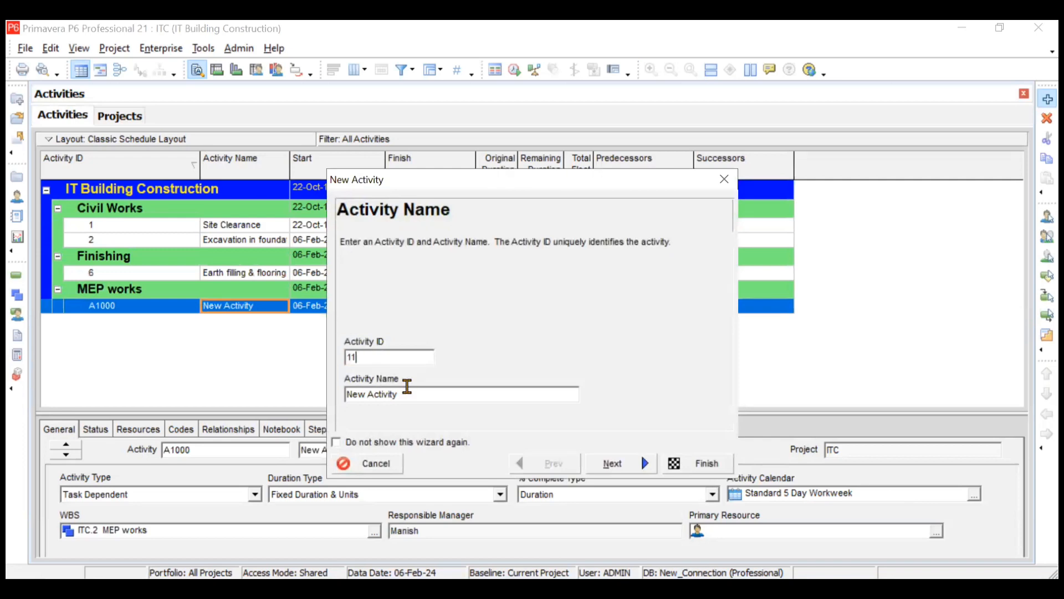
click(415, 394)
key(BackSpace)
key(BackSpace)
key(BackSpace)
key(BackSpace)
key(BackSpace)
key(BackSpace)
key(BackSpace)
key(BackSpace)
key(BackSpace)
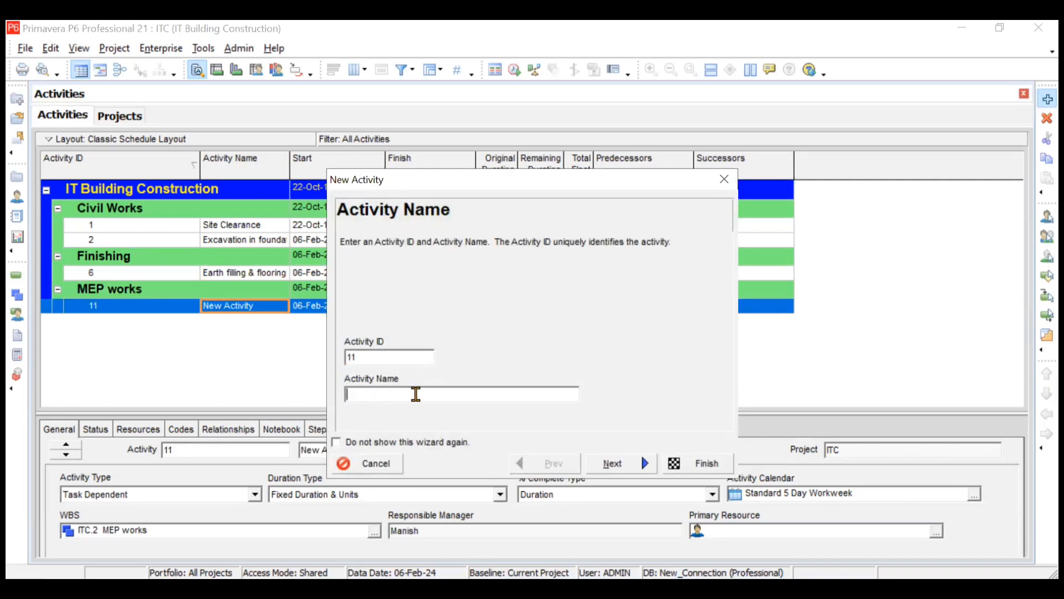
text(Plumbing)
click(704, 466)
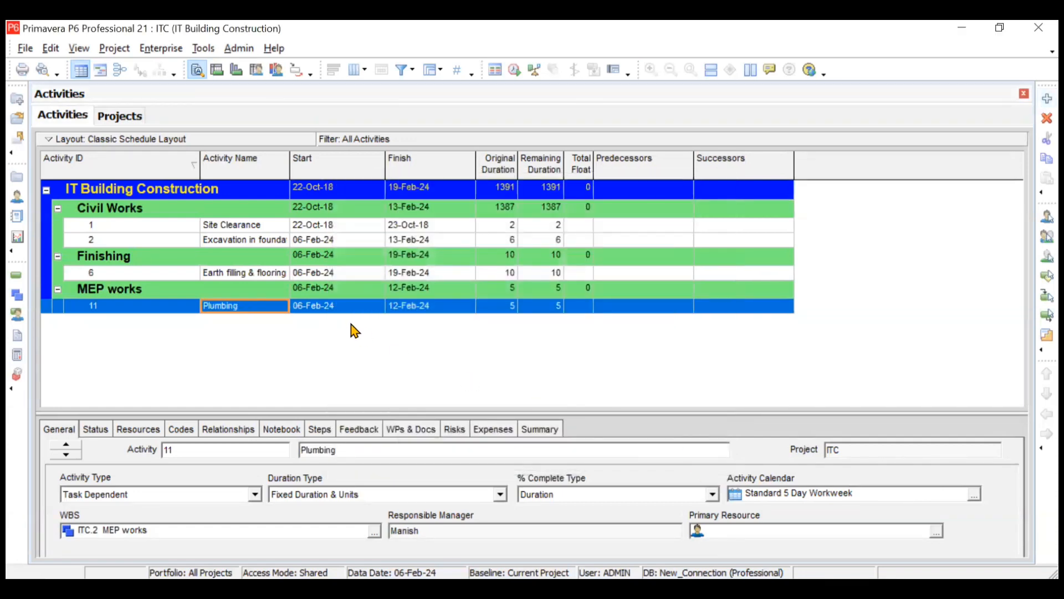
Step: Set the original duration of Plumbing to 7 days
click(501, 309)
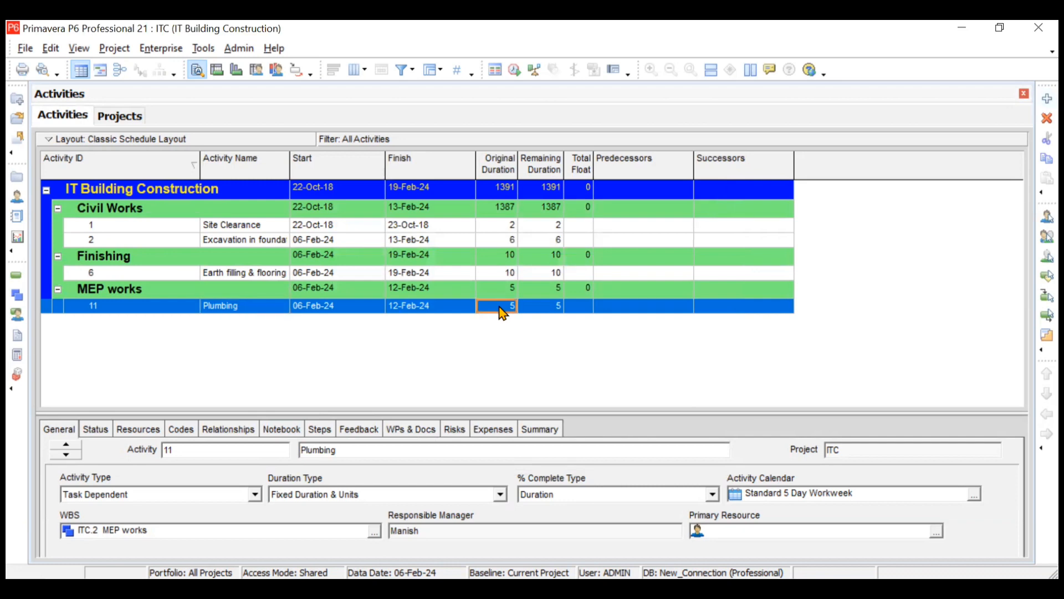
text(7)
key(Return)
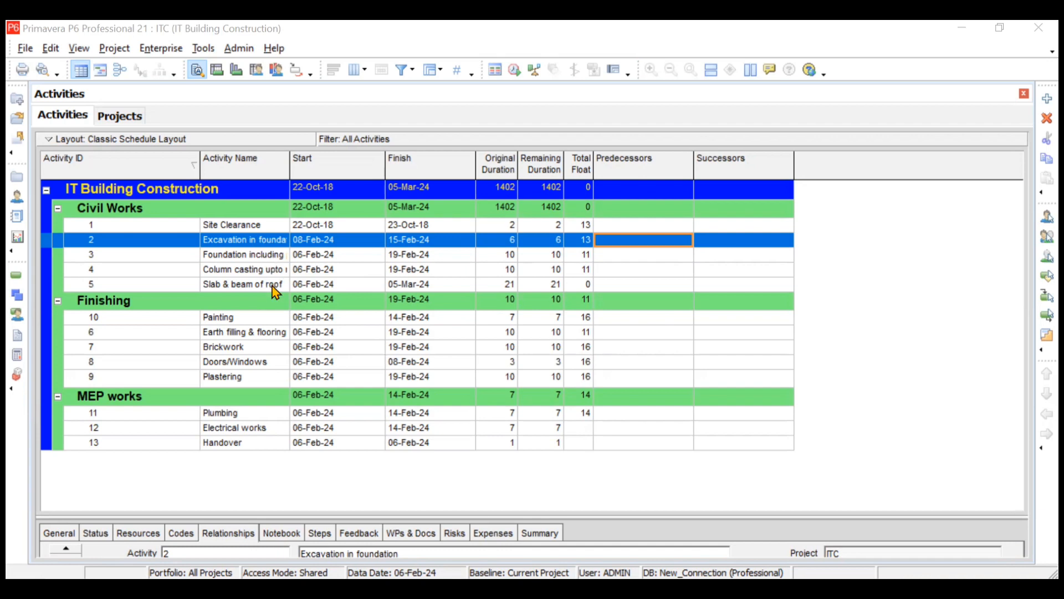
Step: Look over the start dates of the Civil Works activities and view the Schedule settings without scheduling the project
click(195, 214)
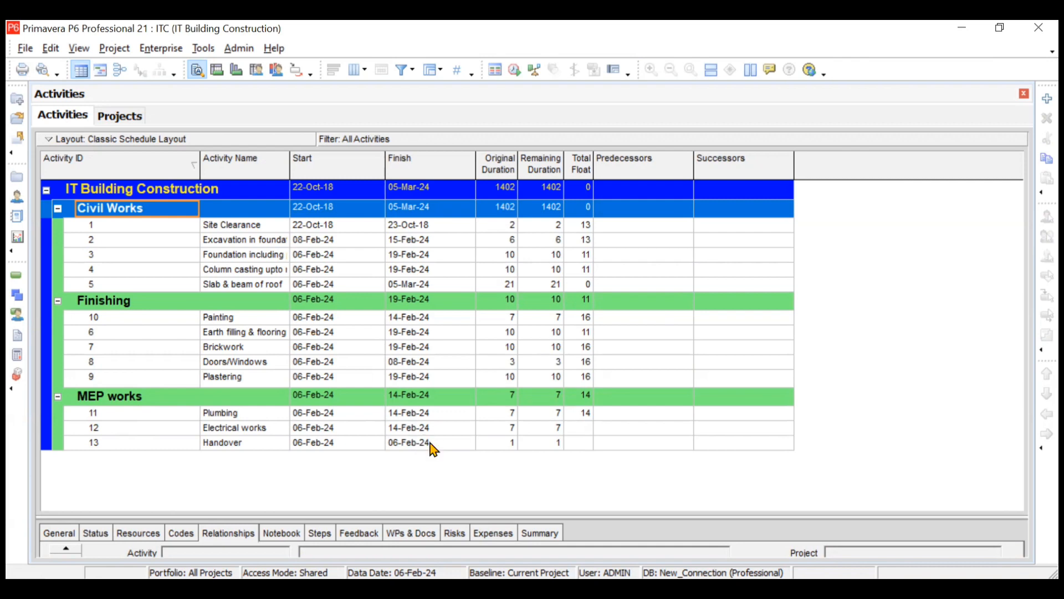
click(346, 242)
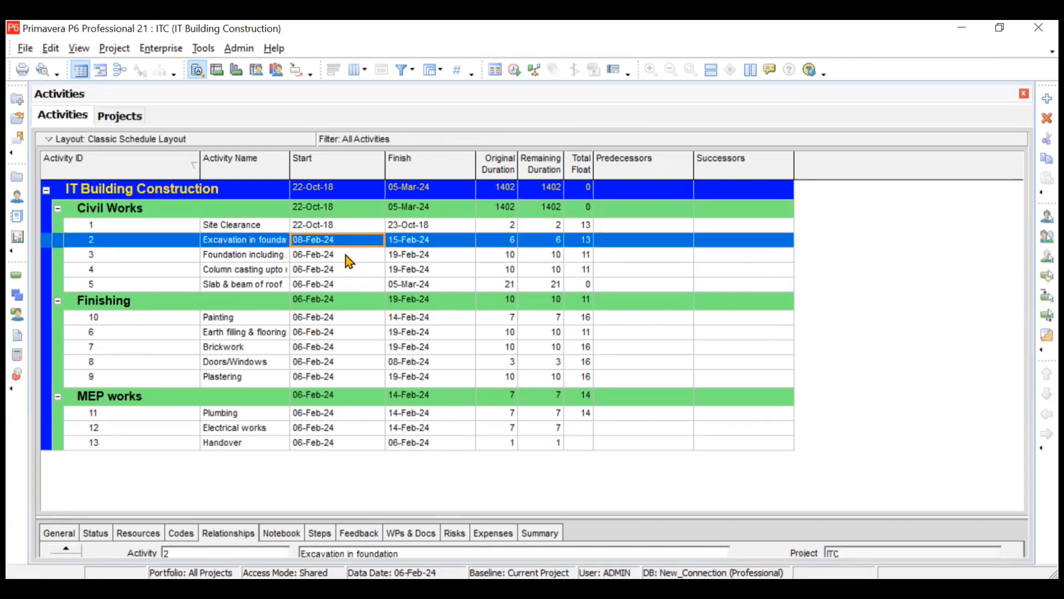
click(344, 255)
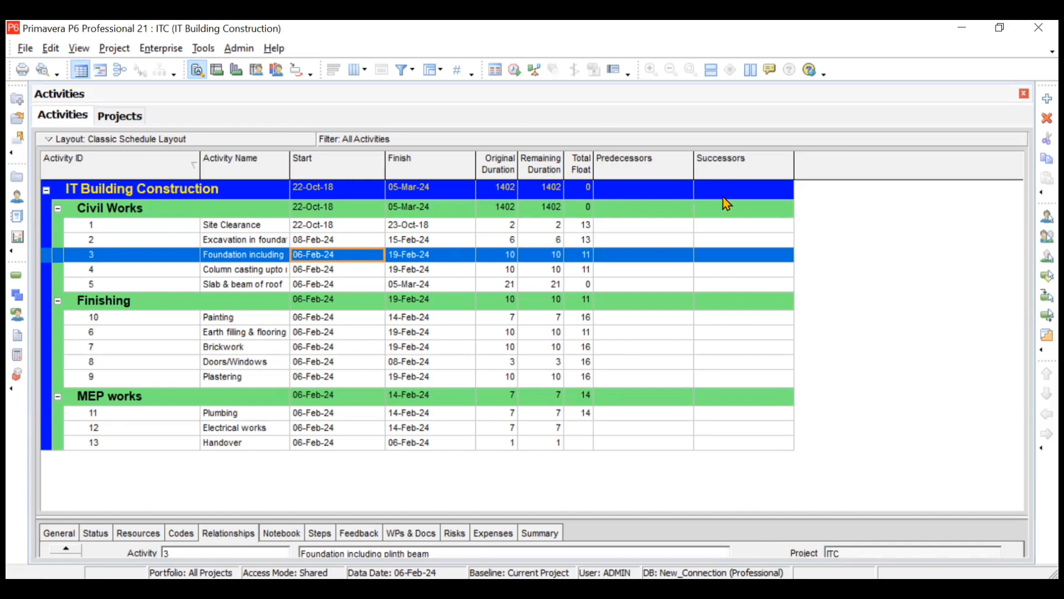
click(516, 77)
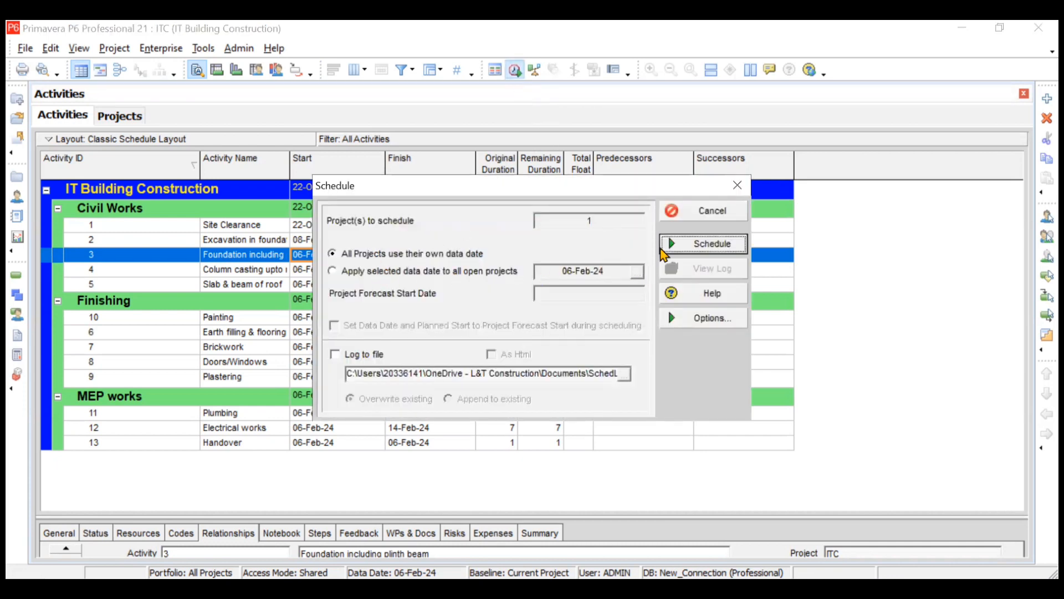
click(737, 185)
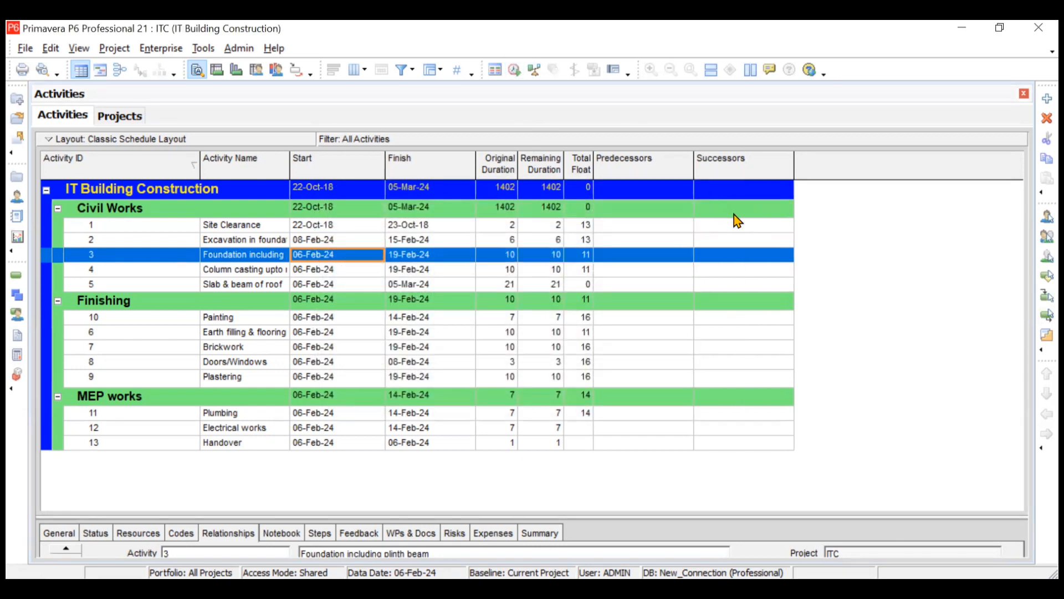
Step: Show the Gantt chart beside the activity table and dismiss its bar options
click(101, 71)
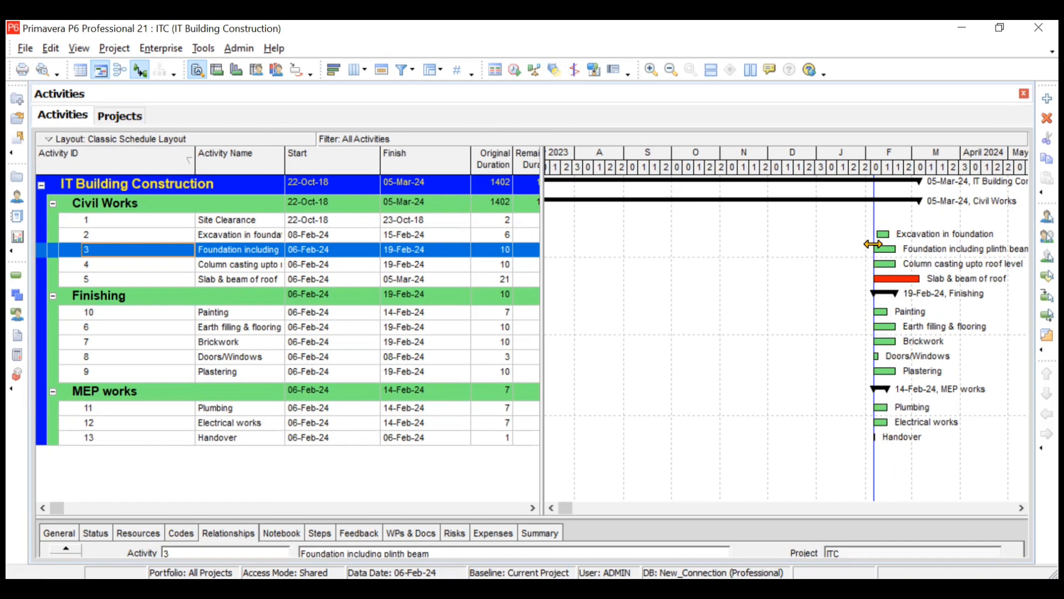
right_click(860, 266)
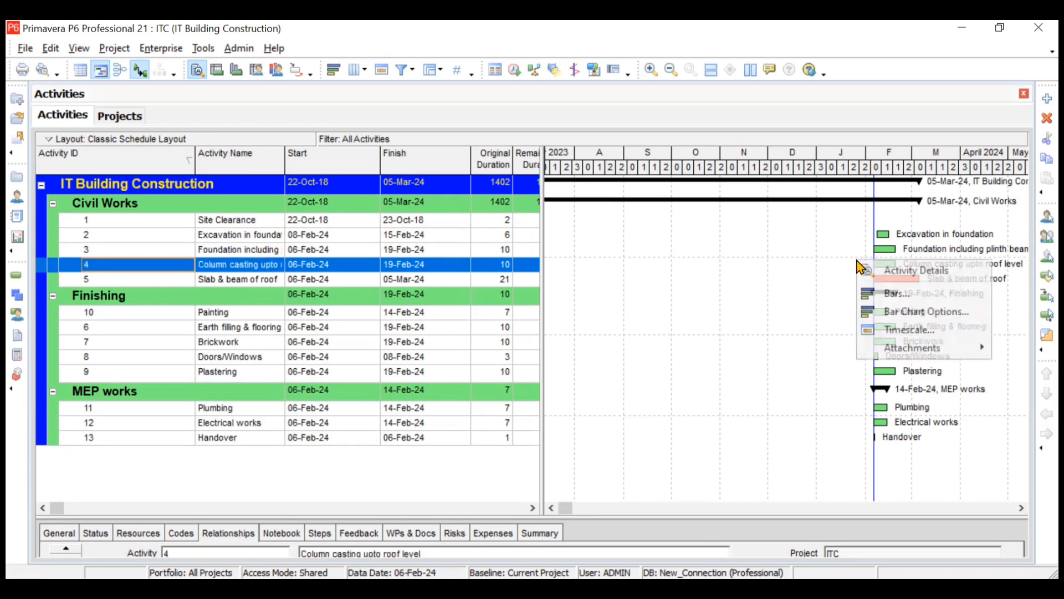
click(810, 281)
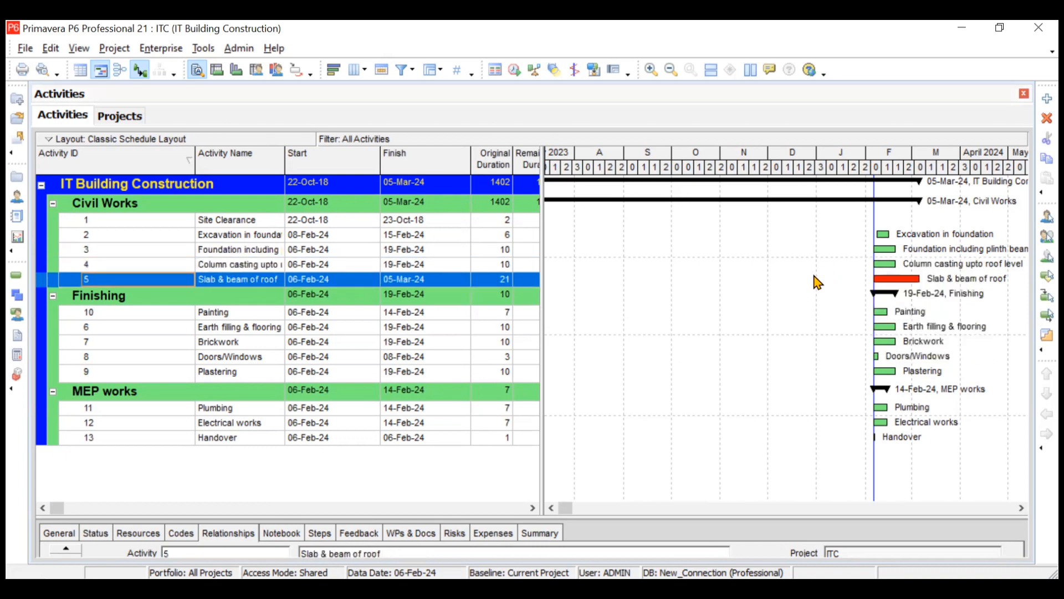